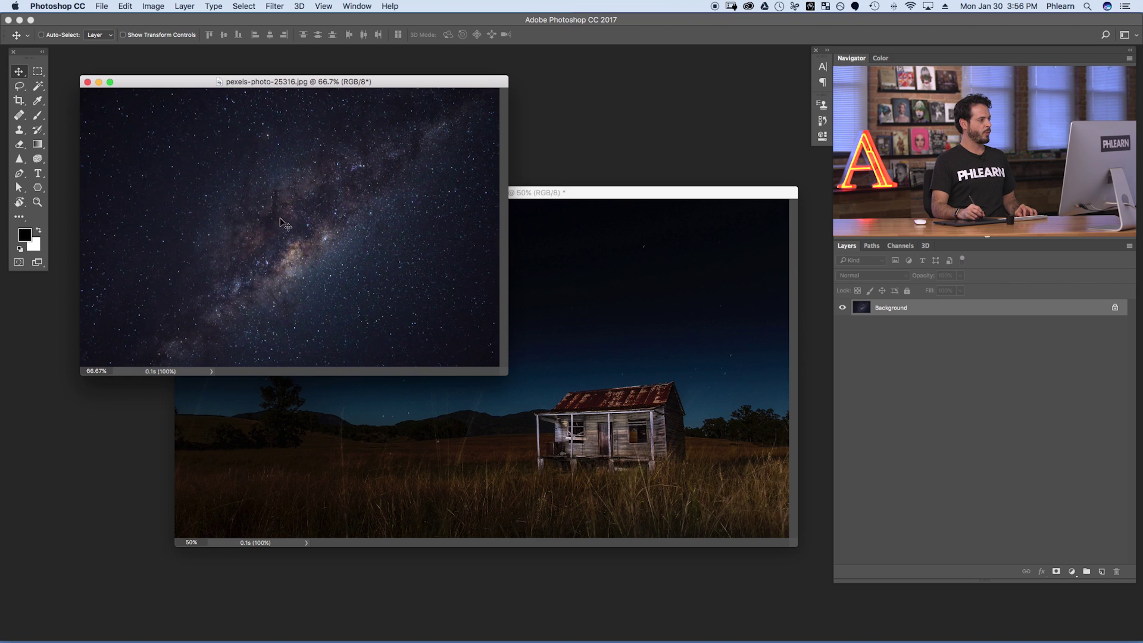
# Drag the Milky Way photo into the shack document, convert its profile, and place it over the sky.
pyautogui.moveTo(562, 394); pyautogui.dragTo(563, 393)
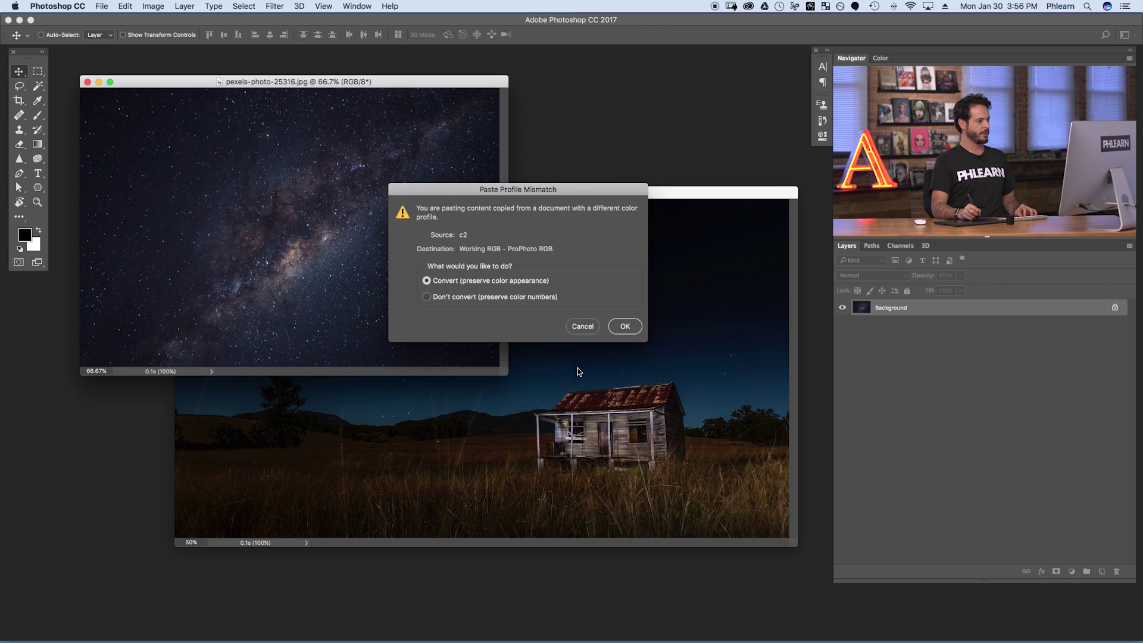
pyautogui.click(624, 327)
pyautogui.moveTo(619, 444); pyautogui.dragTo(510, 357)
pyautogui.press('f')
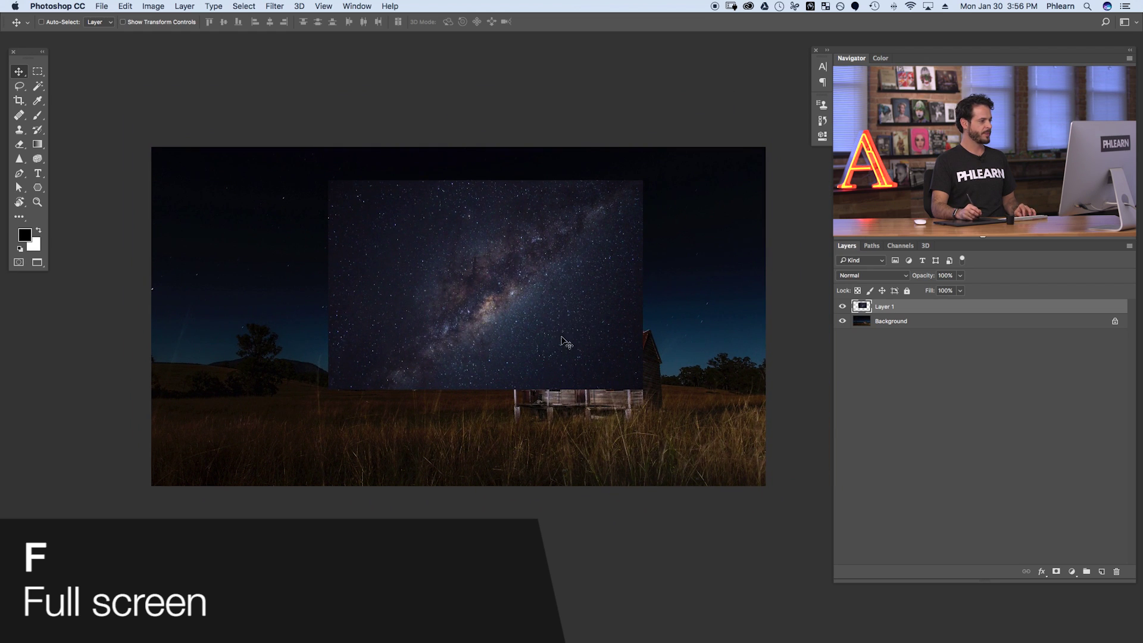
pyautogui.moveTo(560, 369); pyautogui.dragTo(528, 353)
# Scale the star layer to about 111.7% and shift it to cover the upper sky.
pyautogui.press('super+t')
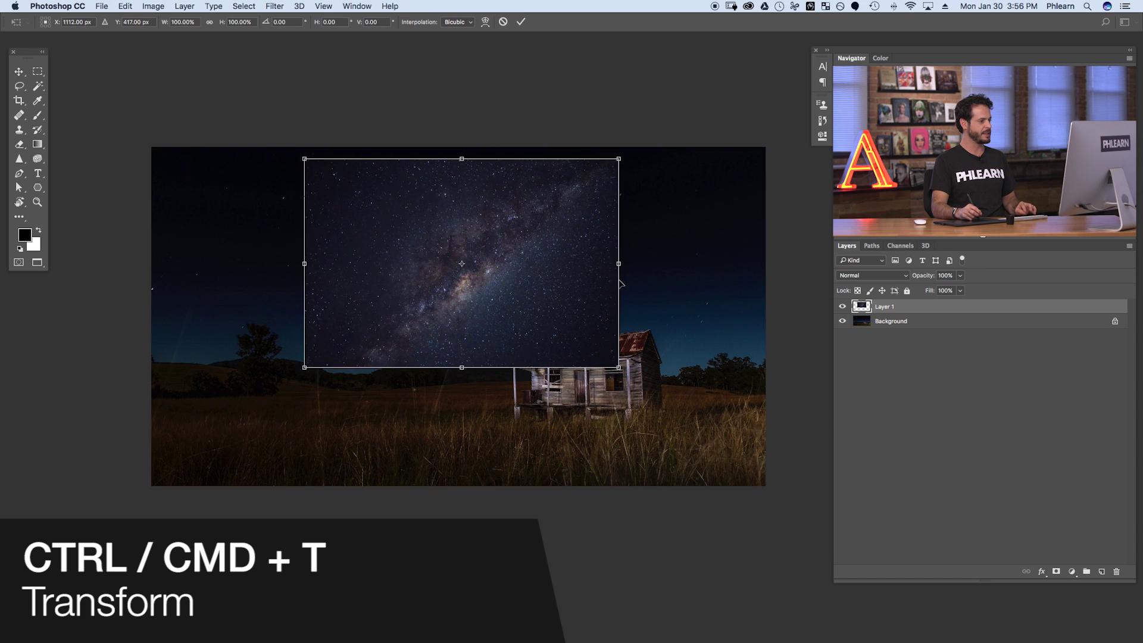
pyautogui.moveTo(582, 352); pyautogui.dragTo(611, 356)
pyautogui.moveTo(527, 310); pyautogui.dragTo(530, 317)
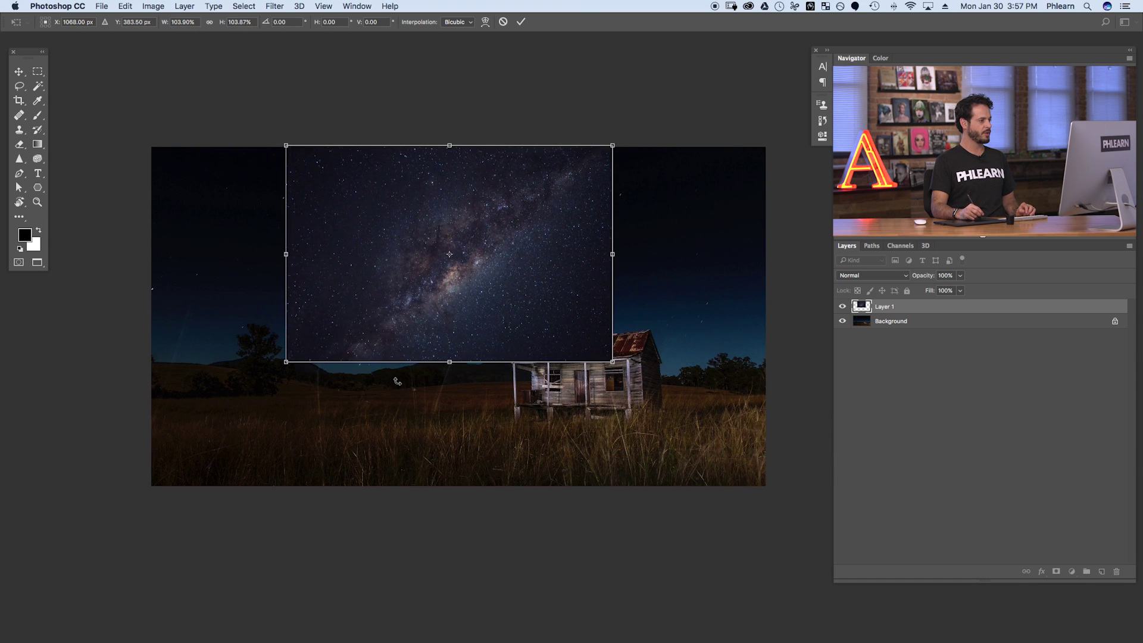
pyautogui.moveTo(612, 361); pyautogui.dragTo(636, 377)
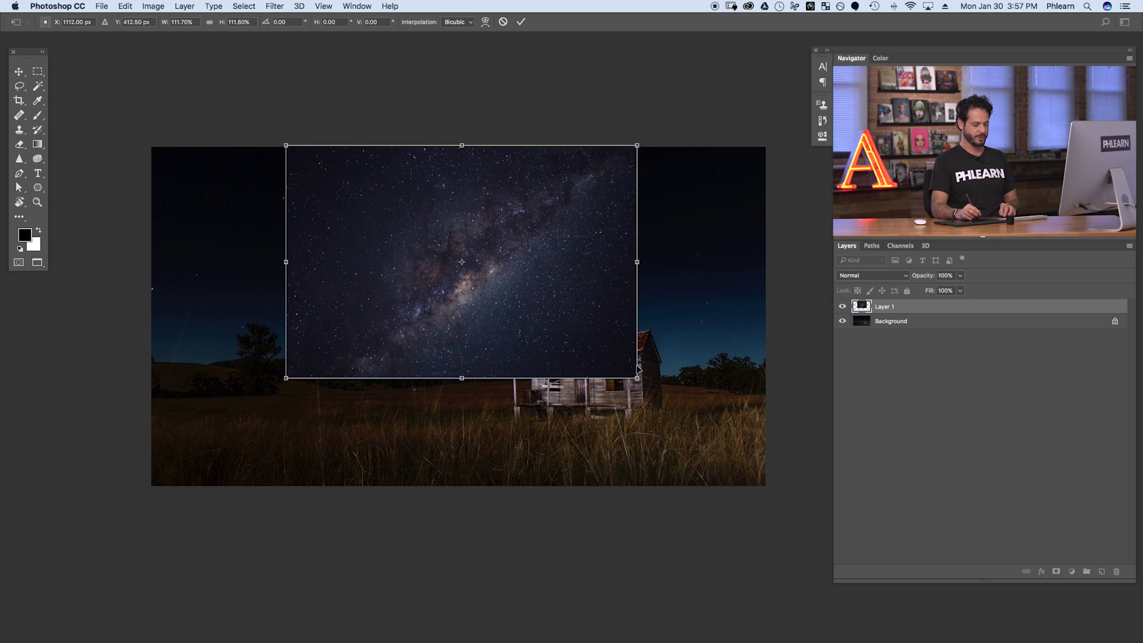
pyautogui.press('Return')
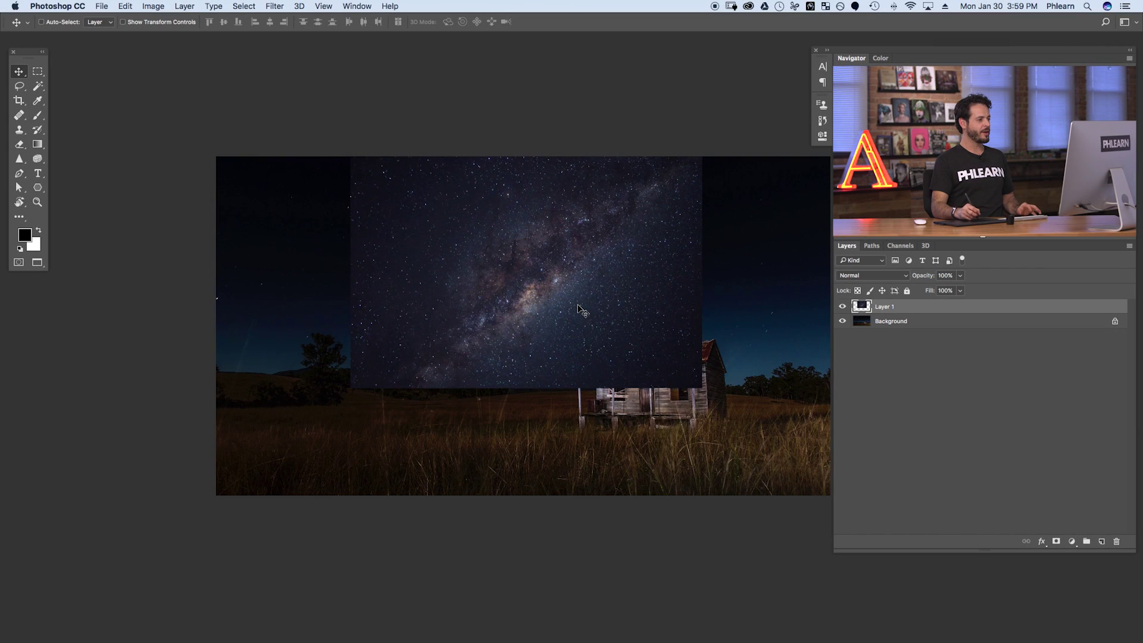
# Compare Layer 1 on and off, then set its blend mode to Screen.
pyautogui.click(842, 307)
pyautogui.click(841, 306)
pyautogui.click(841, 306)
pyautogui.click(842, 307)
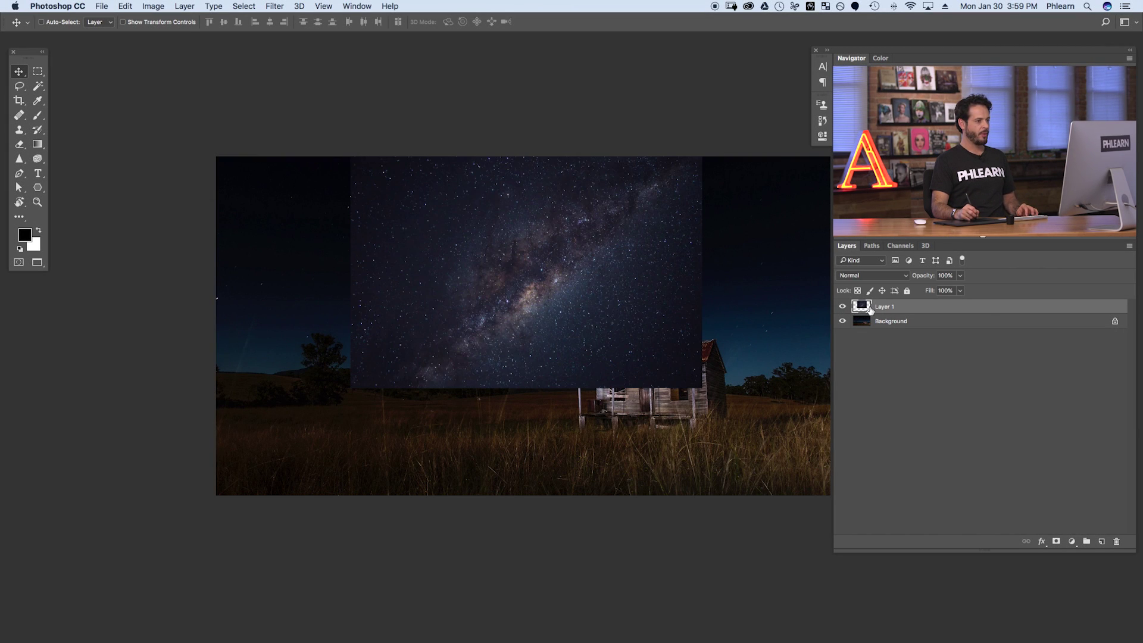
pyautogui.click(873, 276)
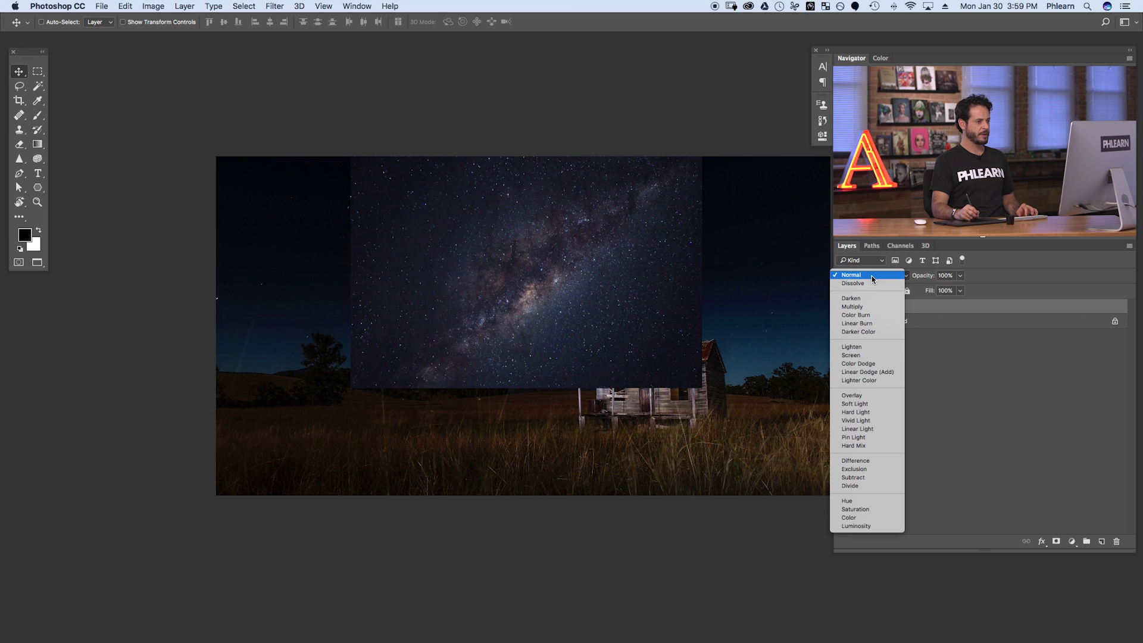
pyautogui.click(867, 355)
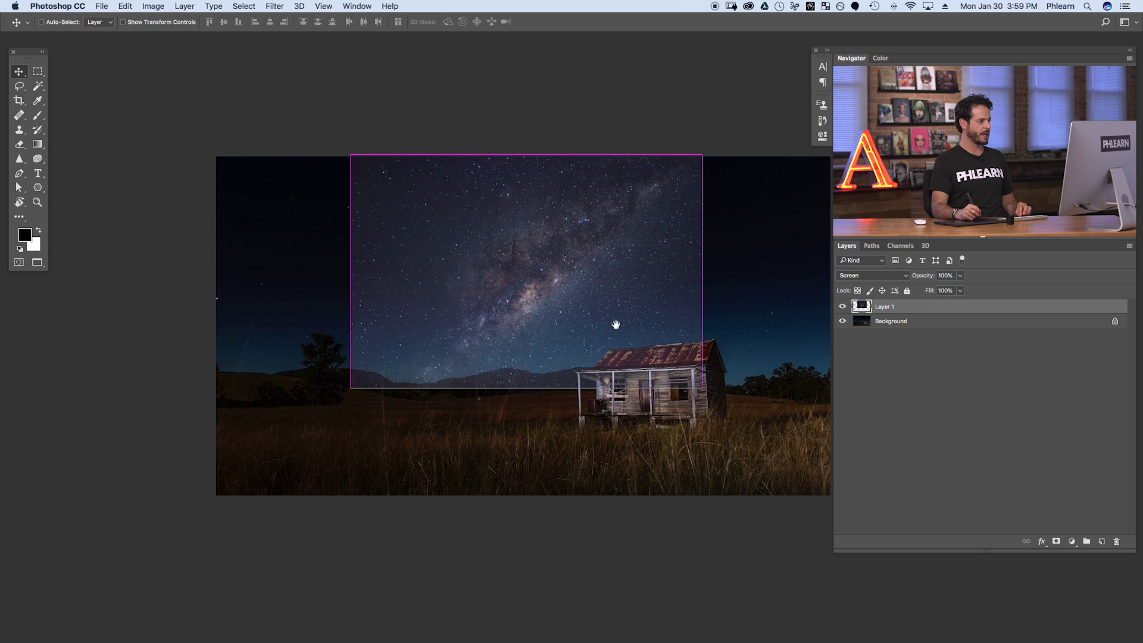
# Zoom in on the sky above the roof to compare the screened stars, then recenter the photo.
pyautogui.moveTo(589, 351); pyautogui.dragTo(641, 335)
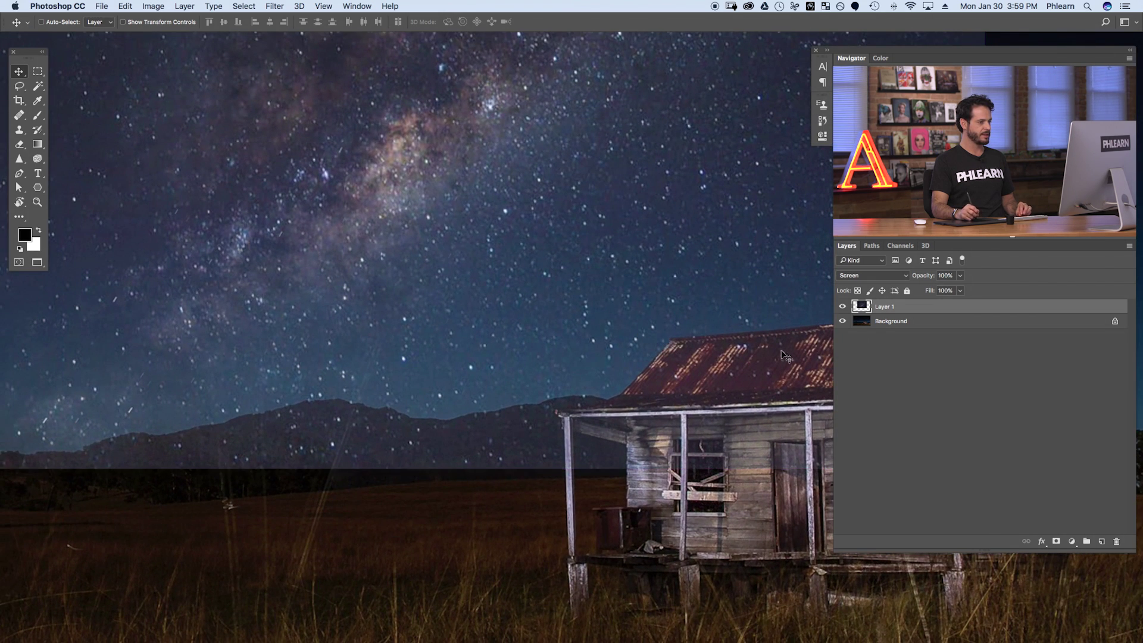
pyautogui.click(841, 308)
pyautogui.click(840, 308)
pyautogui.click(841, 308)
pyautogui.click(841, 308)
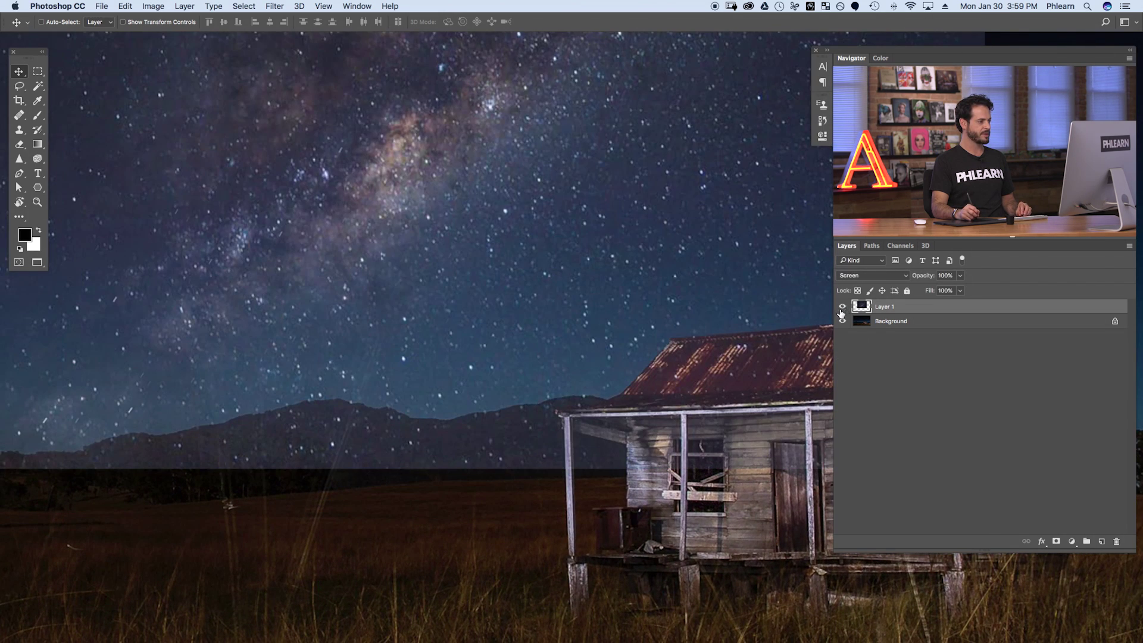
pyautogui.scroll(-5, 532, 405)
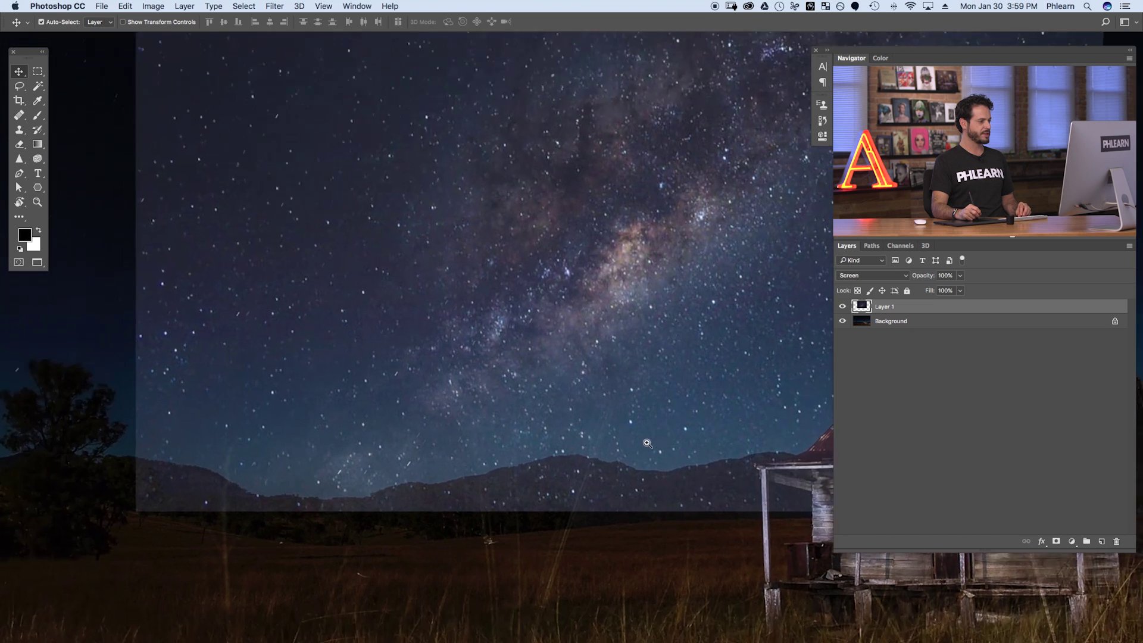
pyautogui.scroll(-3, 667, 440)
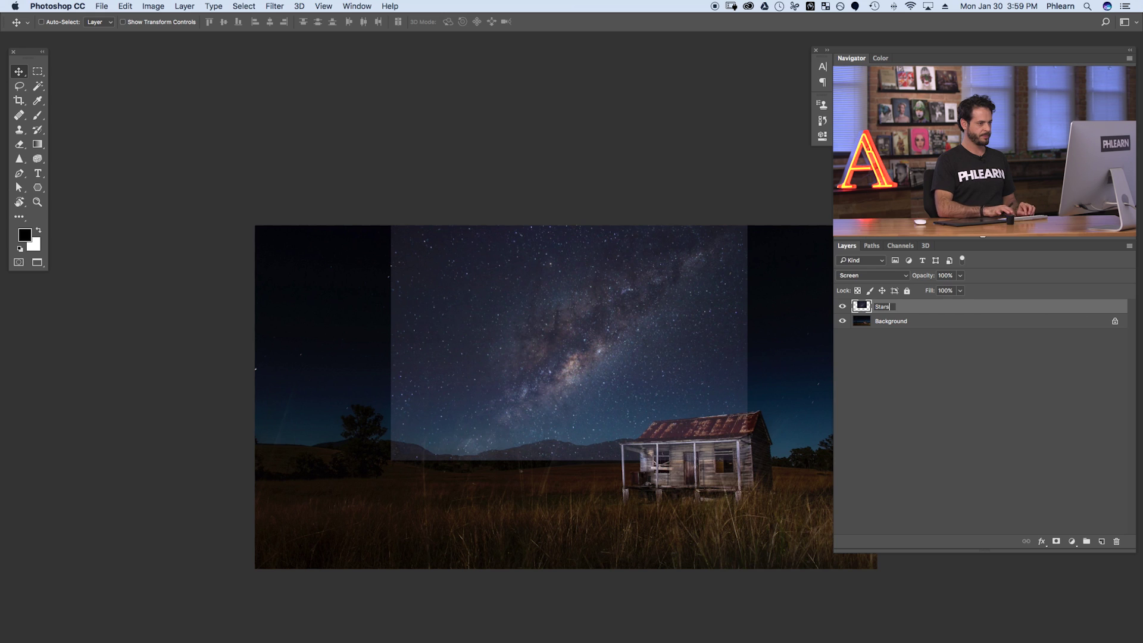
pyautogui.moveTo(687, 264); pyautogui.dragTo(602, 236)
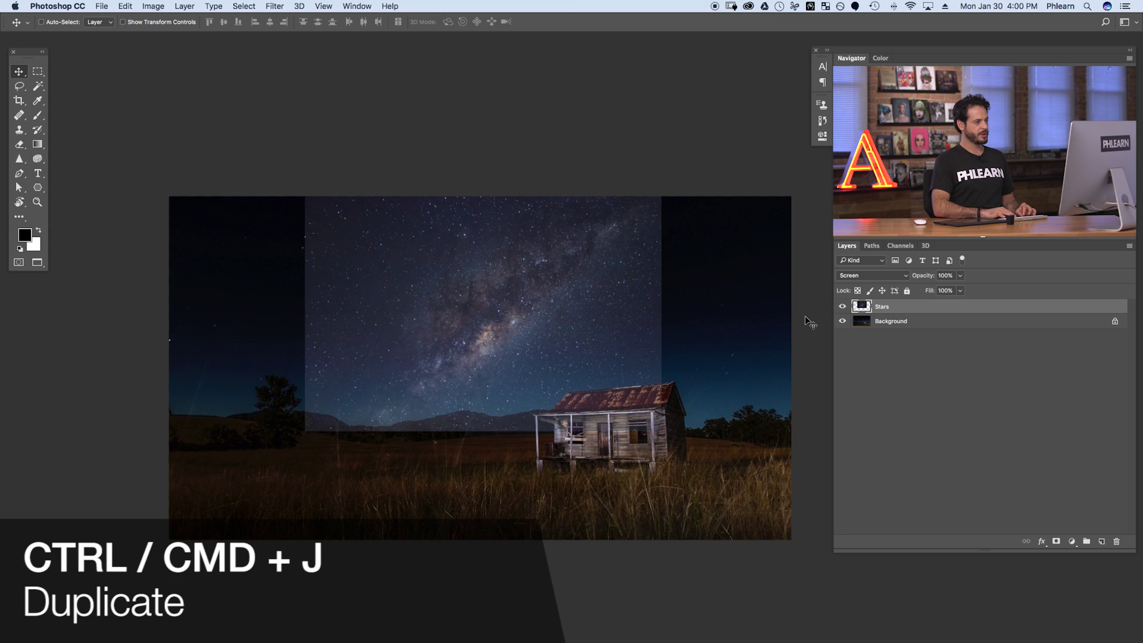
# Duplicate the Stars layer and move the copy left to fill the left sky.
pyautogui.press('super+j')
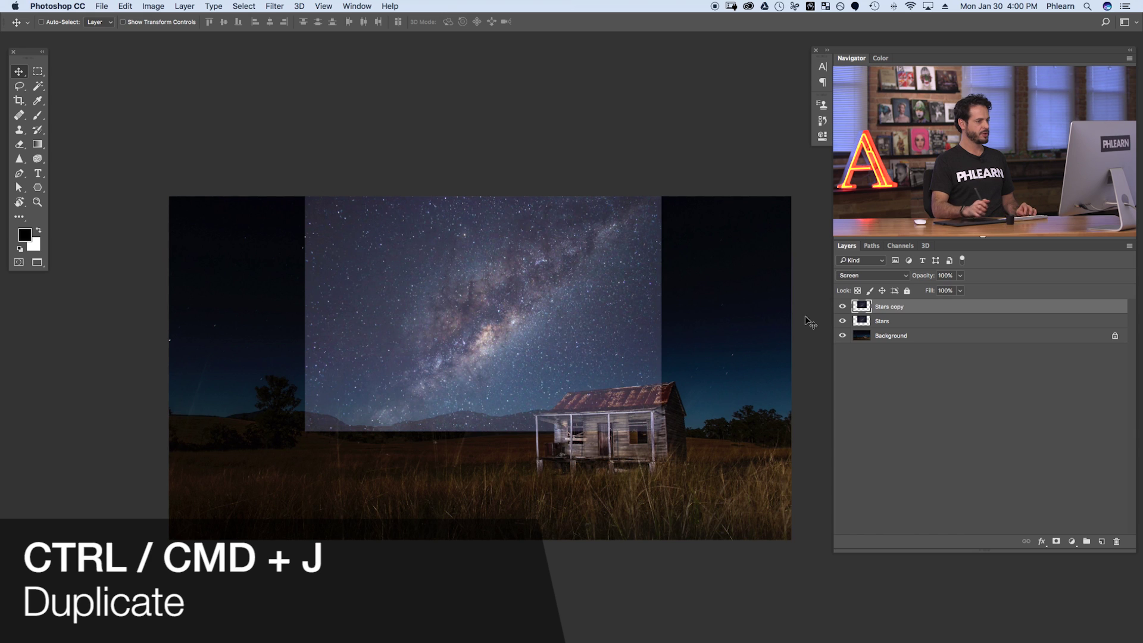
pyautogui.moveTo(609, 368); pyautogui.dragTo(253, 363)
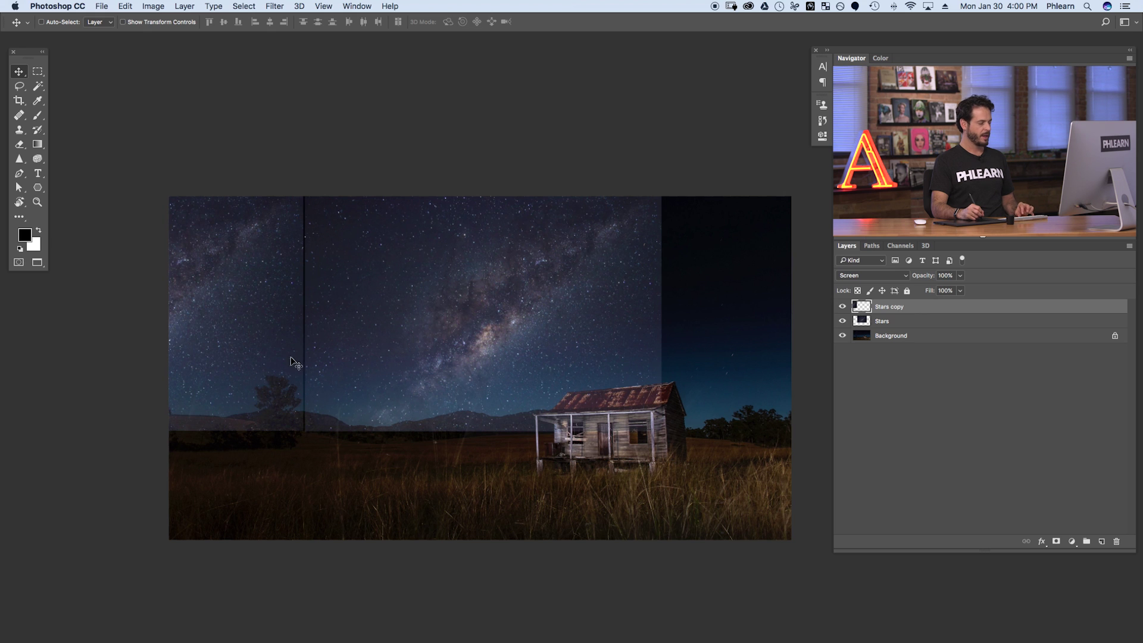
pyautogui.scroll(3, 290, 361)
pyautogui.press('Right')
pyautogui.press('Right')
pyautogui.press('Right')
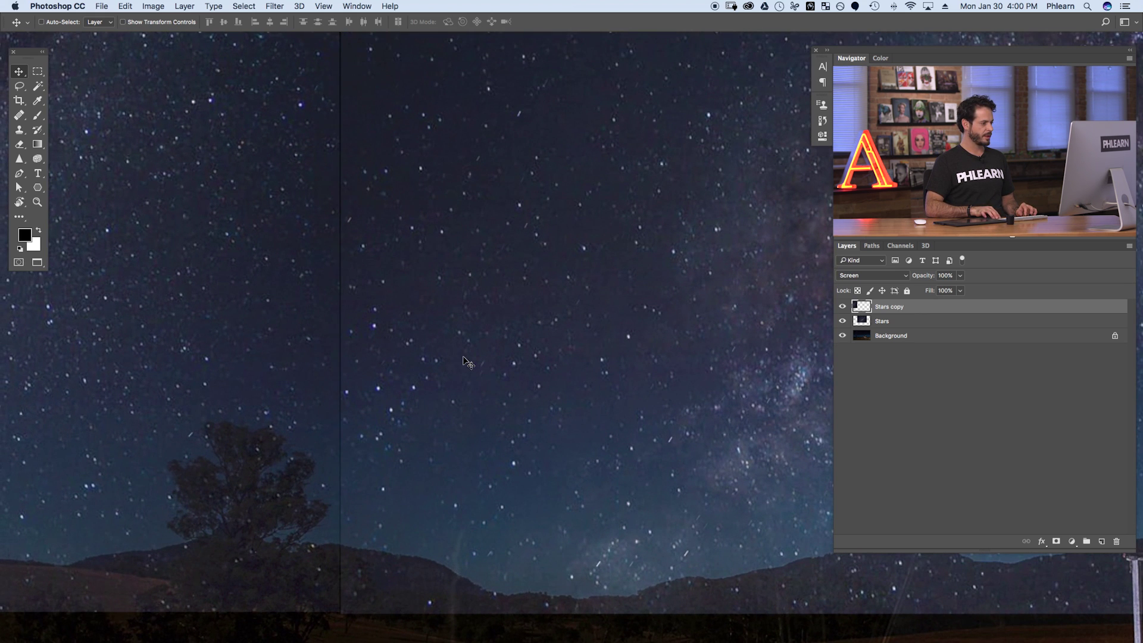
pyautogui.press('Right')
pyautogui.press('super+minus')
pyautogui.press('super+minus')
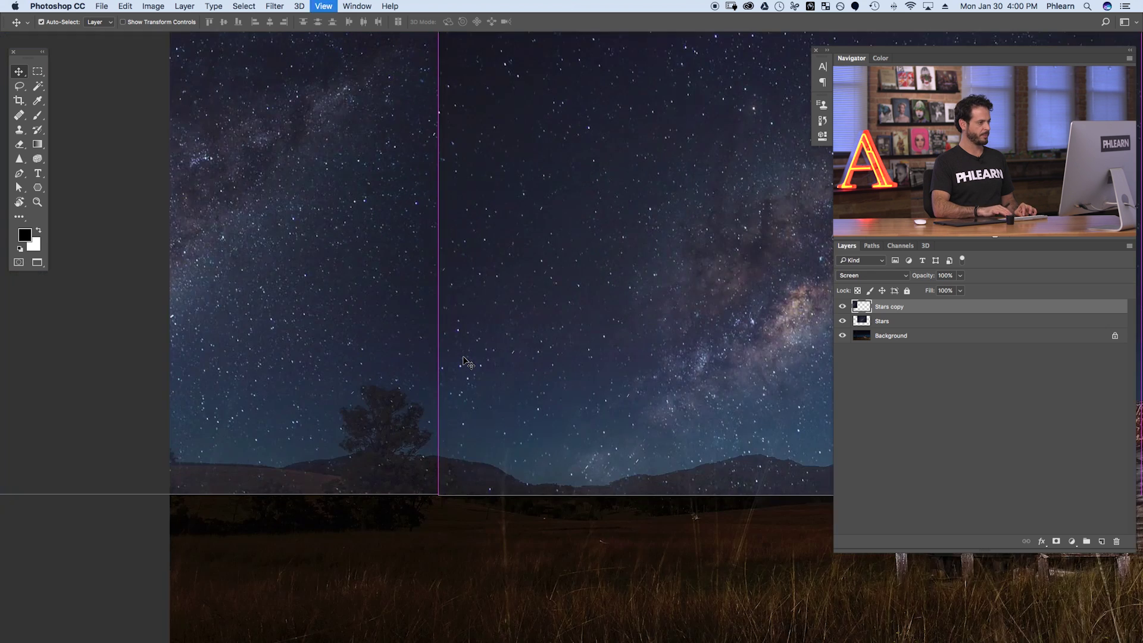
pyautogui.moveTo(592, 374); pyautogui.dragTo(454, 416)
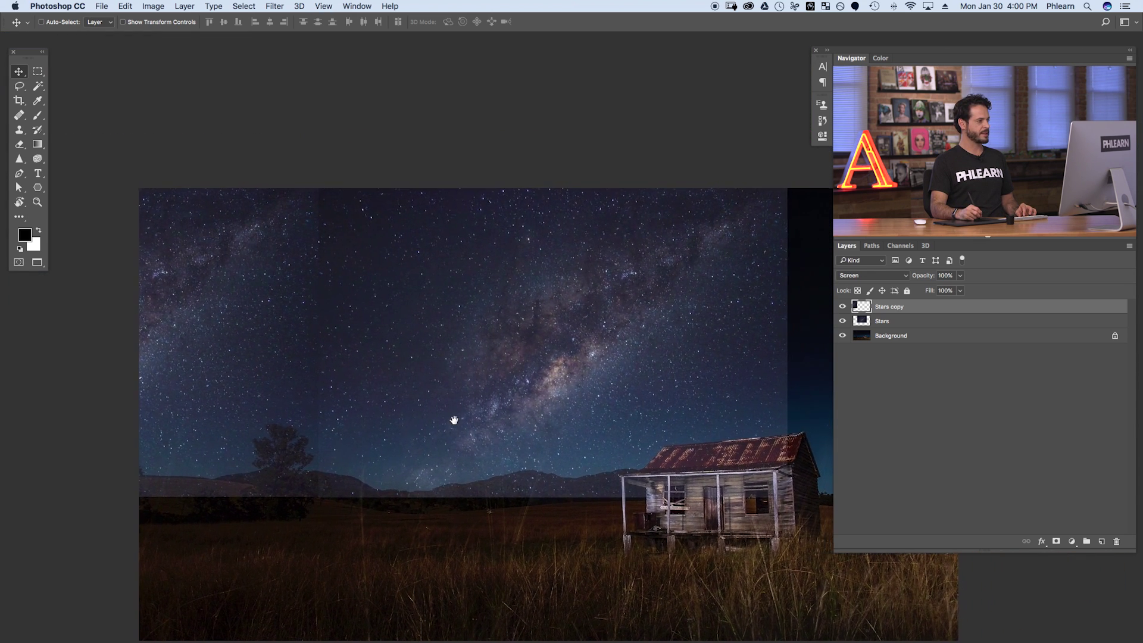
# Duplicate again and move Stars copy 2 right to fill the right sky.
pyautogui.press('super')
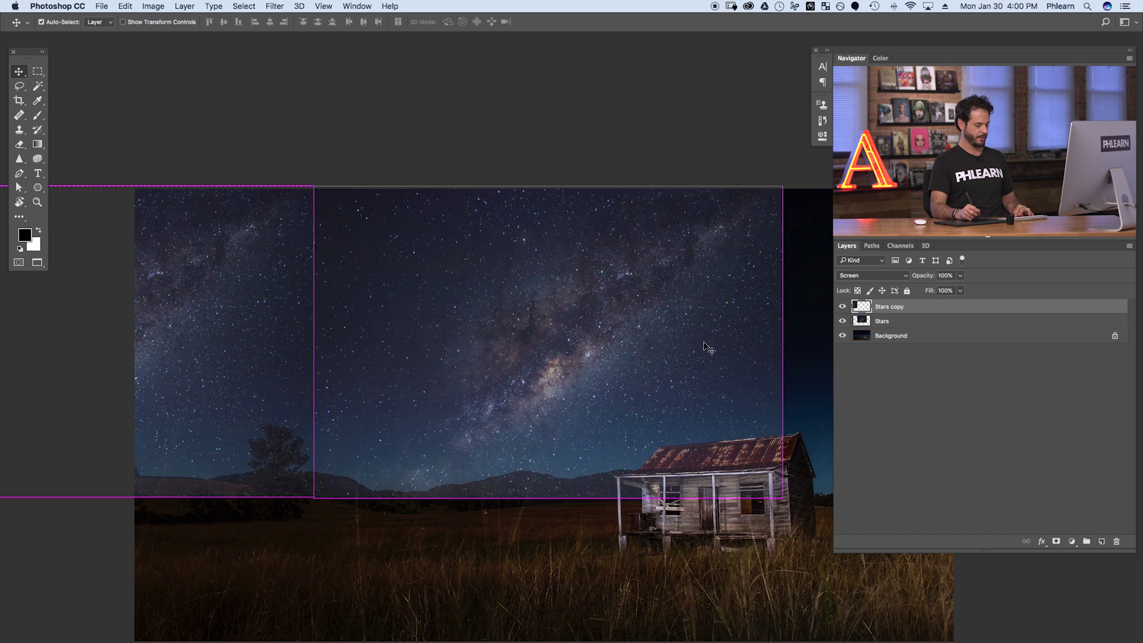
pyautogui.press('super+j')
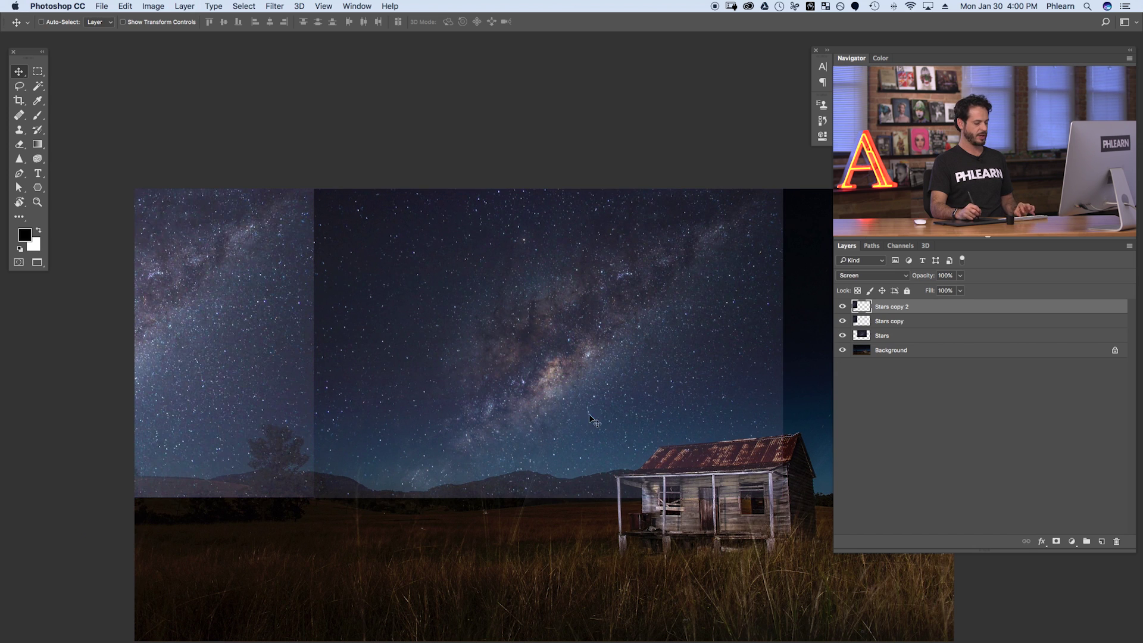
pyautogui.press('super+minus')
pyautogui.moveTo(351, 411); pyautogui.dragTo(649, 405)
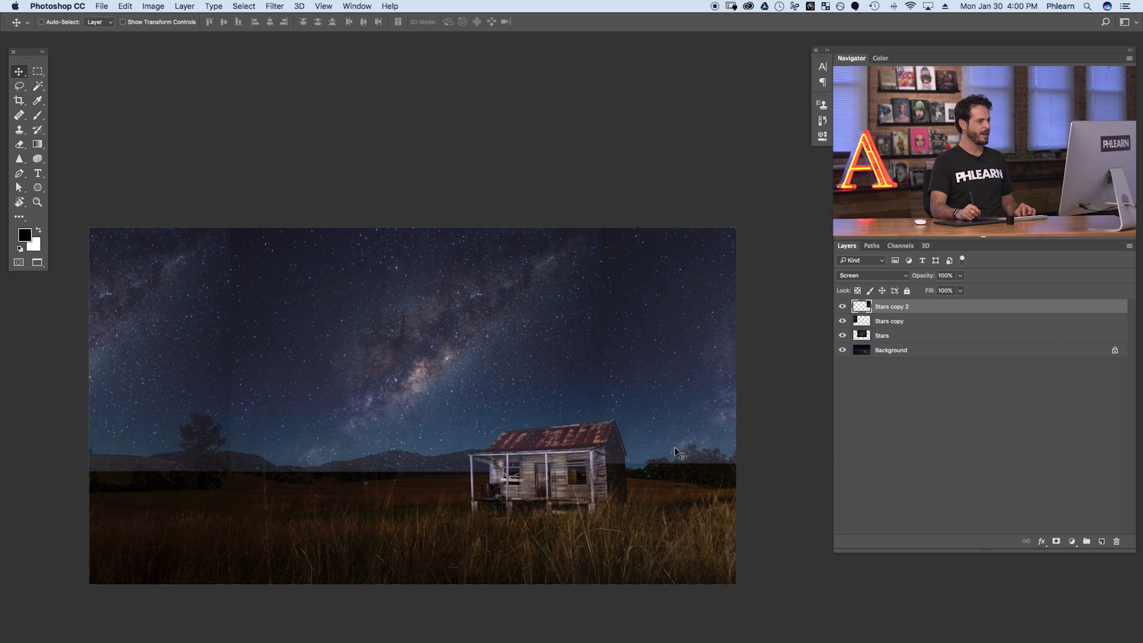
pyautogui.click(843, 309)
pyautogui.click(843, 308)
pyautogui.click(841, 309)
pyautogui.click(841, 309)
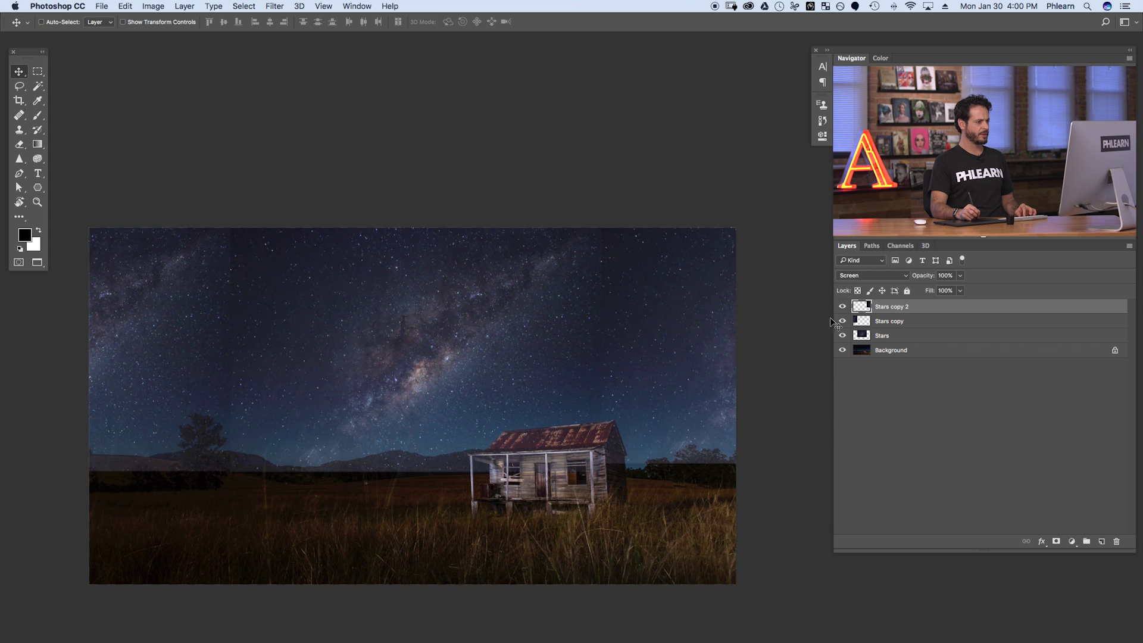
pyautogui.hscroll(2, 694, 421)
pyautogui.moveTo(675, 428)
pyautogui.mouseDown()
pyautogui.moveTo(622, 432)
pyautogui.moveTo(605, 455)
pyautogui.moveTo(678, 430)
pyautogui.mouseUp()
# Enlarge Stars copy 2 to about 111.5% and fine-tune its position.
pyautogui.press('super')
pyautogui.press('super+t')
pyautogui.hscroll(15, 750, 435)
pyautogui.moveTo(738, 457); pyautogui.dragTo(779, 476)
pyautogui.press('Return')
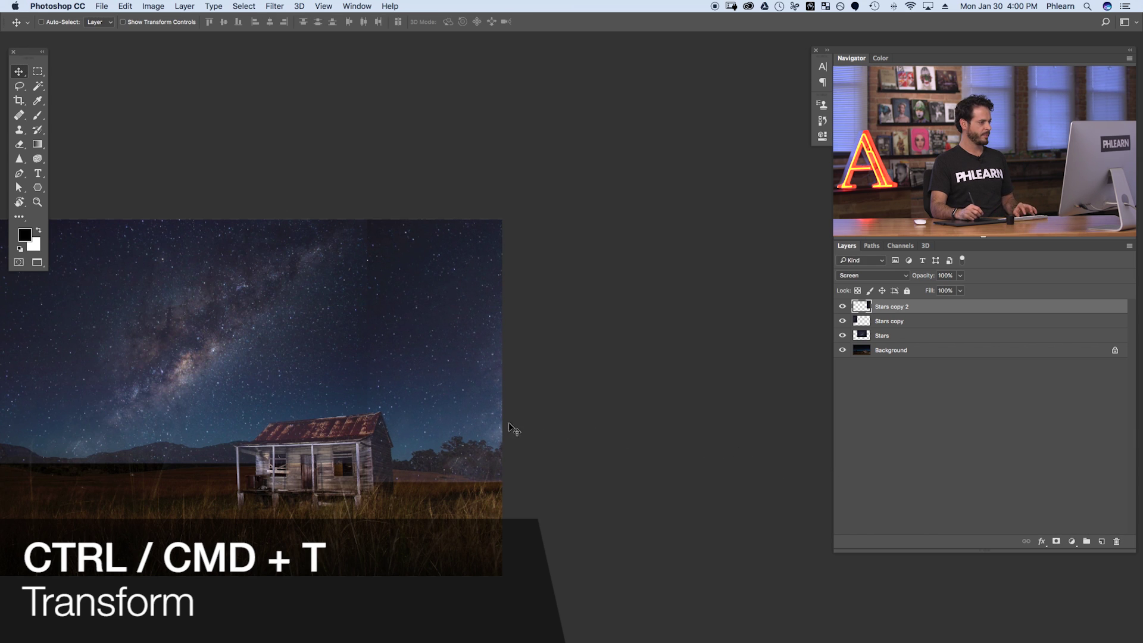
pyautogui.hscroll(-13, 515, 424)
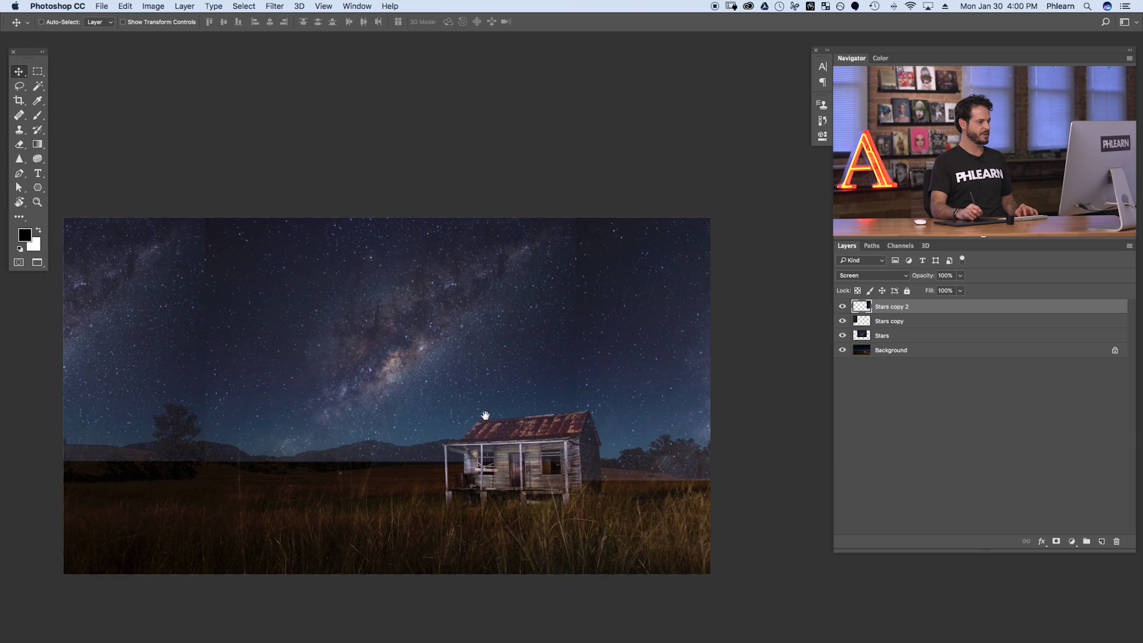
pyautogui.moveTo(694, 391)
pyautogui.mouseDown()
pyautogui.moveTo(709, 368)
pyautogui.moveTo(694, 384)
pyautogui.mouseUp()
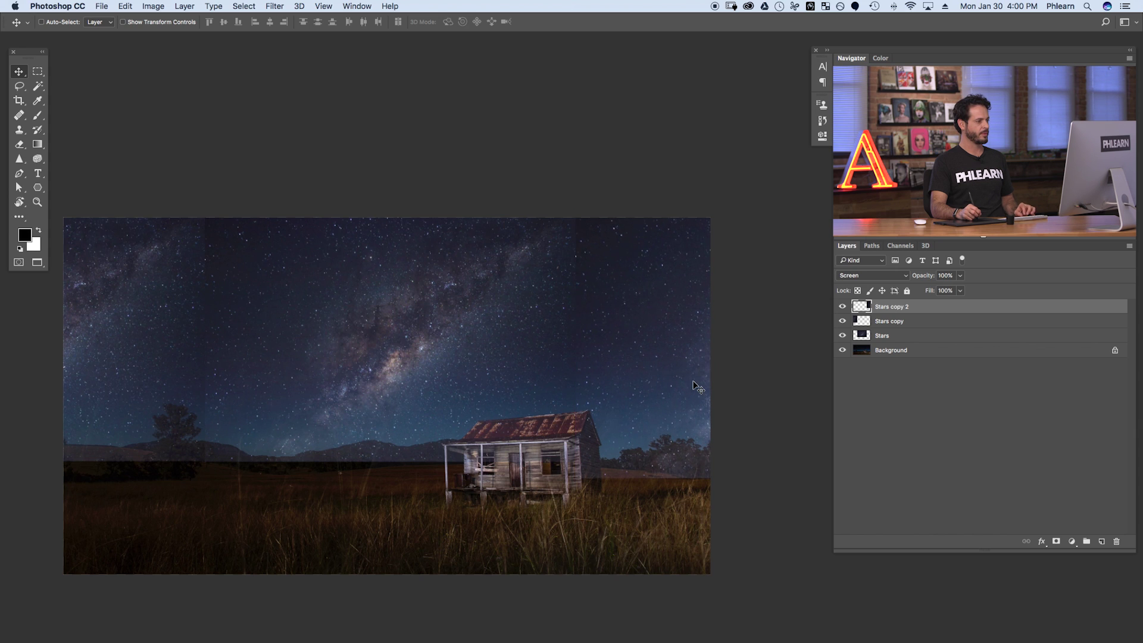
pyautogui.hscroll(-14, 503, 464)
# Select Stars copy, rotate it 180°, and slide it to the canvas's left edge.
pyautogui.click(843, 321)
pyautogui.click(843, 322)
pyautogui.click(843, 322)
pyautogui.click(843, 321)
pyautogui.click(887, 322)
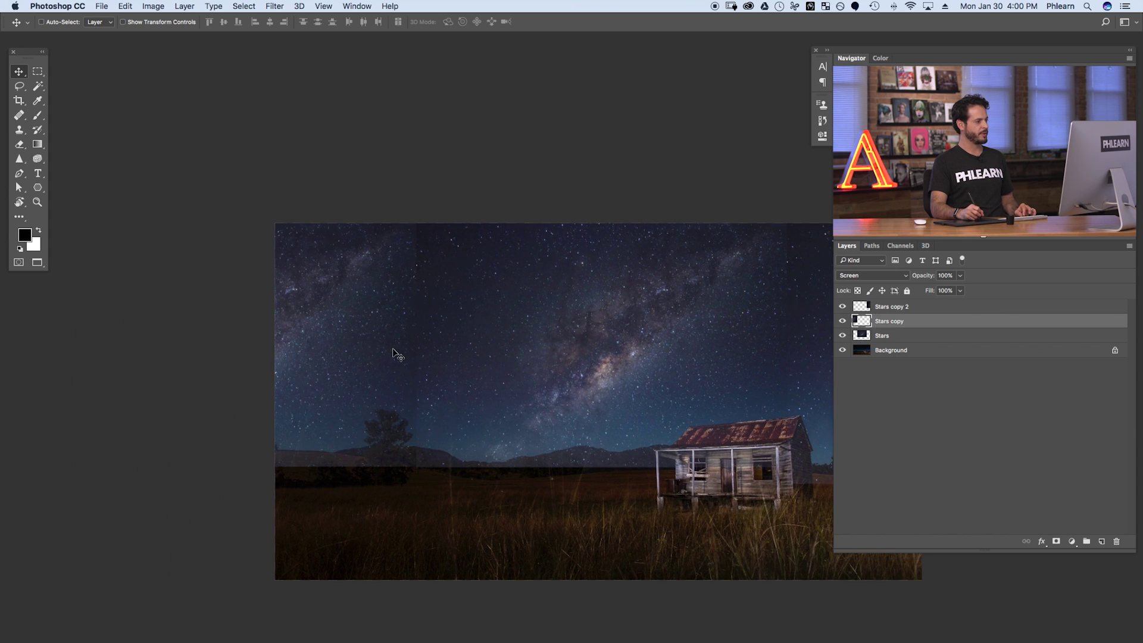
pyautogui.press('super+t')
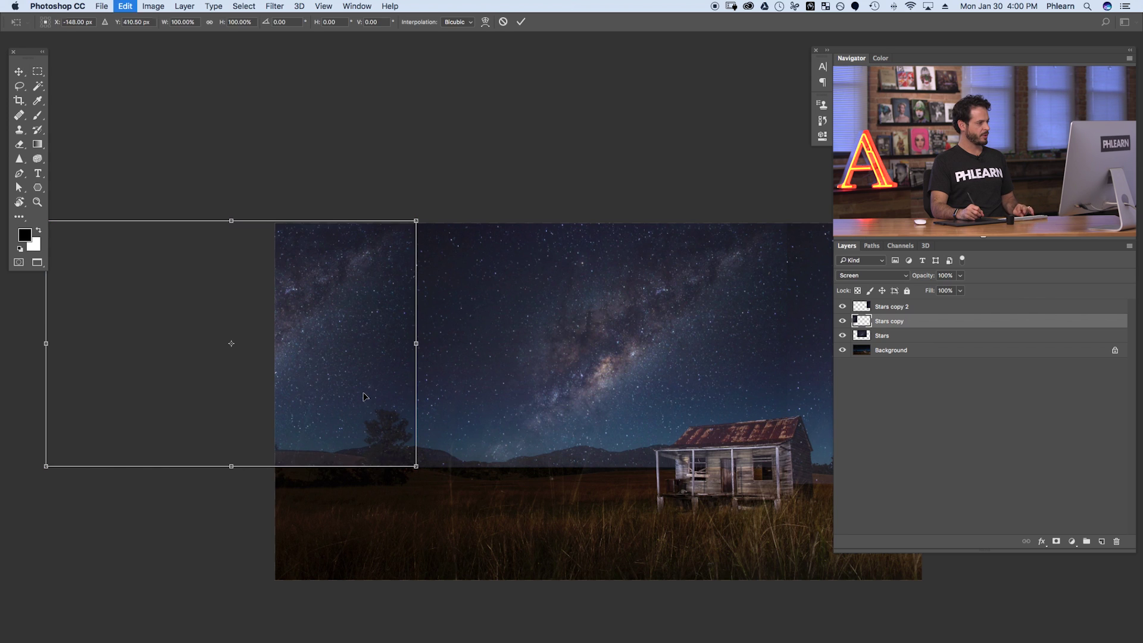
pyautogui.moveTo(373, 501); pyautogui.dragTo(387, 205)
pyautogui.moveTo(318, 353); pyautogui.dragTo(313, 186)
pyautogui.moveTo(384, 370); pyautogui.dragTo(325, 372)
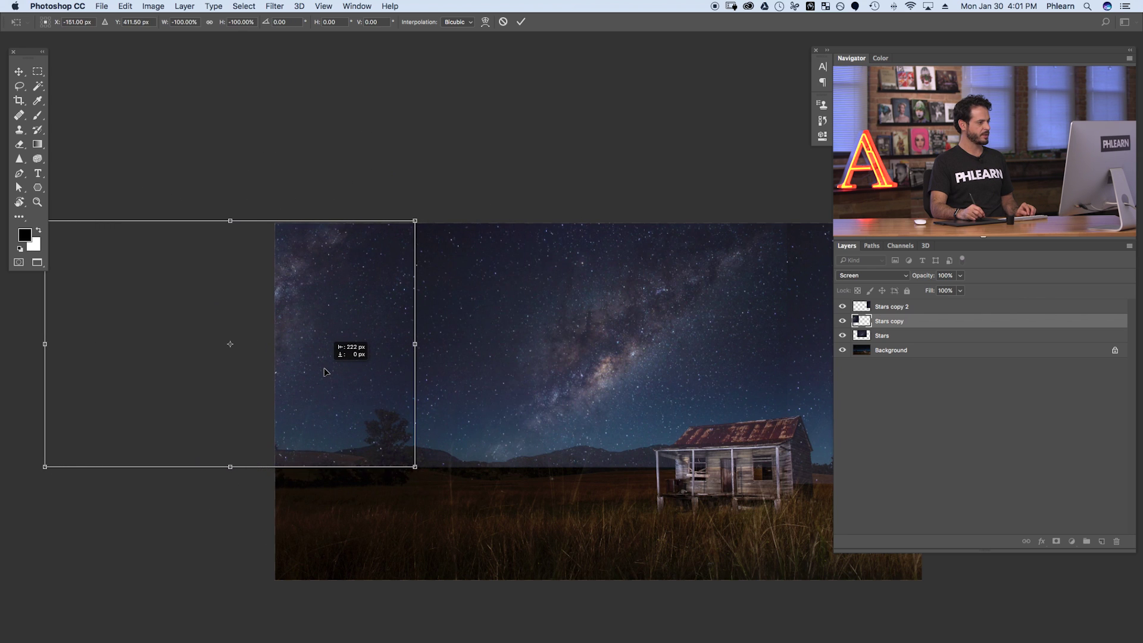
pyautogui.press('Return')
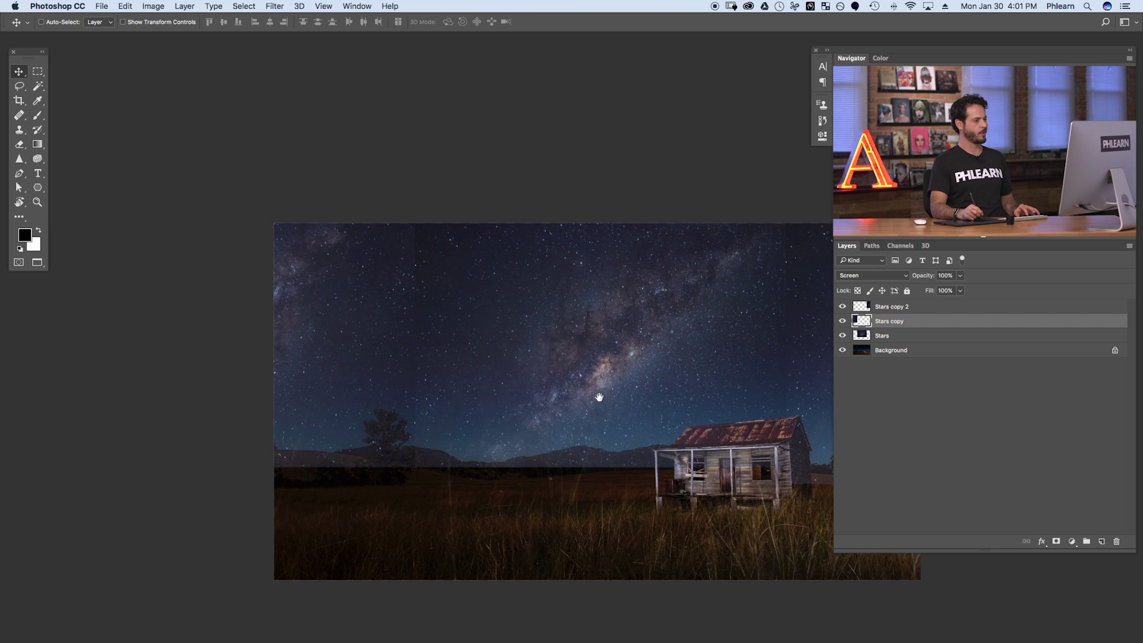
pyautogui.moveTo(602, 400); pyautogui.dragTo(434, 395)
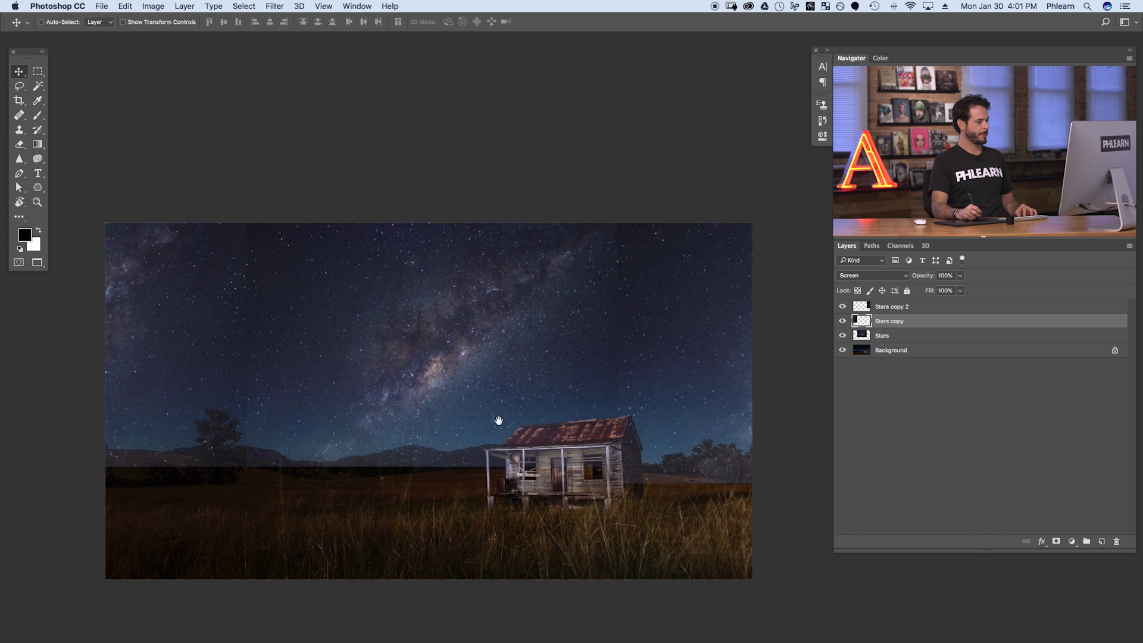
# Toggle Stars copy 2, Stars copy and Stars in turn to check each sky patch.
pyautogui.moveTo(499, 421); pyautogui.dragTo(555, 425)
pyautogui.click(841, 306)
pyautogui.click(842, 306)
pyautogui.click(842, 306)
pyautogui.click(842, 306)
pyautogui.click(842, 321)
pyautogui.click(841, 321)
pyautogui.click(841, 321)
pyautogui.click(841, 321)
pyautogui.click(842, 335)
pyautogui.click(842, 336)
pyautogui.click(842, 335)
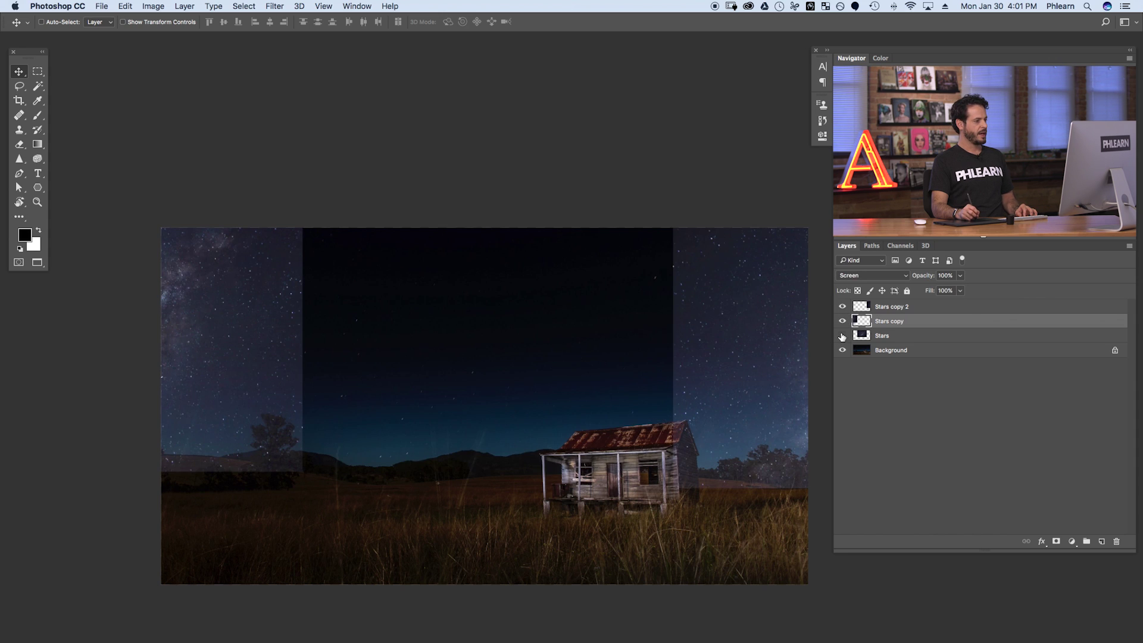
pyautogui.click(841, 336)
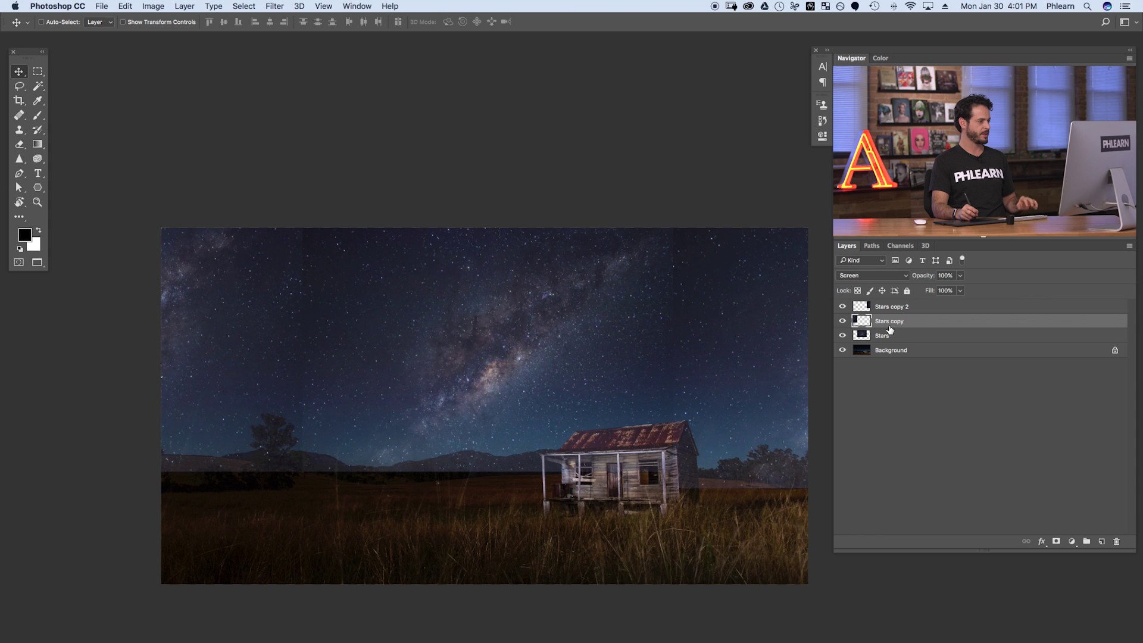
# Select Stars copy 2, Stars copy and Stars together in the Layers panel.
pyautogui.moveTo(630, 405); pyautogui.dragTo(645, 409)
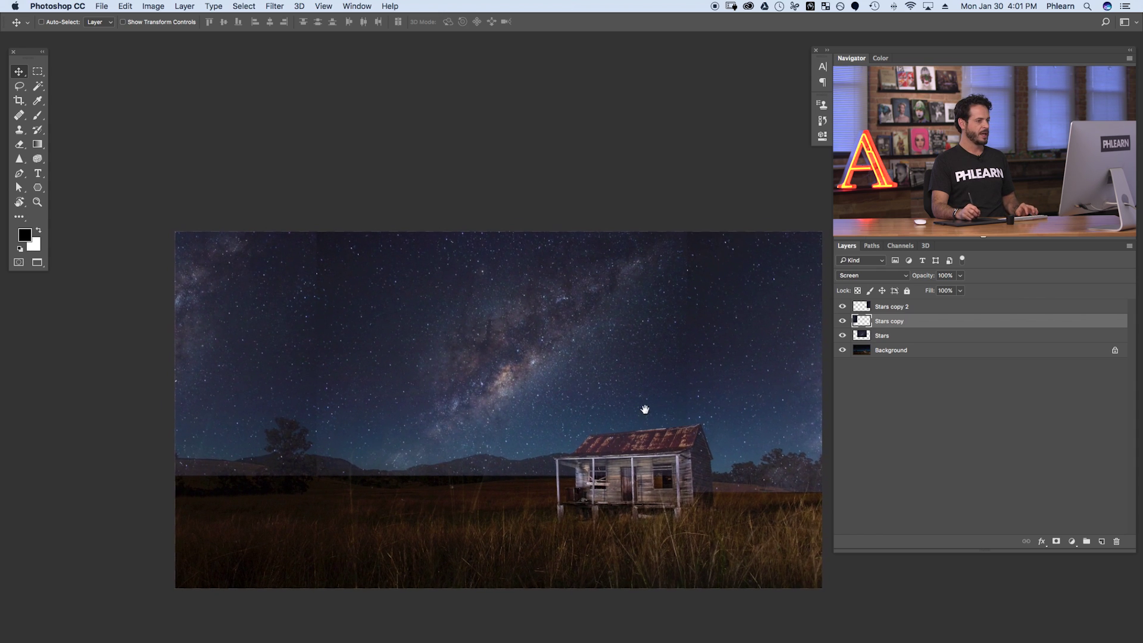
pyautogui.click(904, 308)
pyautogui.keyDown('shift'); pyautogui.click(899, 338); pyautogui.keyUp('shift')
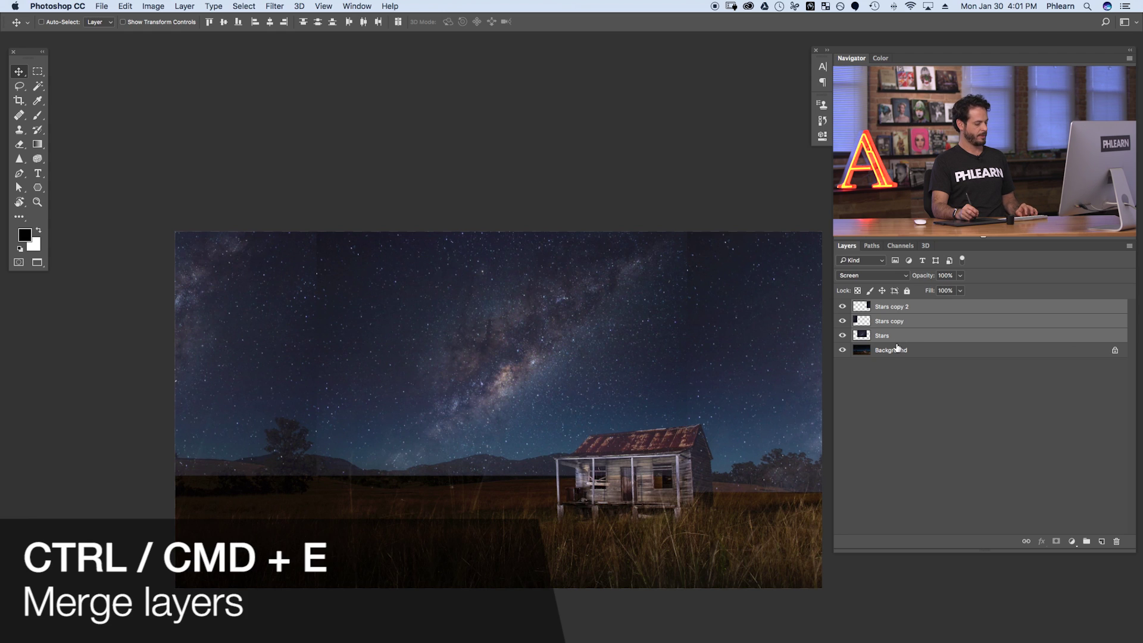
# Merge the three star layers with Cmd+E and compare the result on and off.
pyautogui.press('super')
pyautogui.press('super+e')
pyautogui.moveTo(723, 454); pyautogui.dragTo(734, 425)
pyautogui.click(843, 306)
pyautogui.click(843, 306)
pyautogui.click(846, 308)
pyautogui.click(846, 307)
pyautogui.click(846, 307)
pyautogui.click(843, 307)
pyautogui.click(843, 308)
pyautogui.click(842, 307)
pyautogui.scroll(-2, 576, 416)
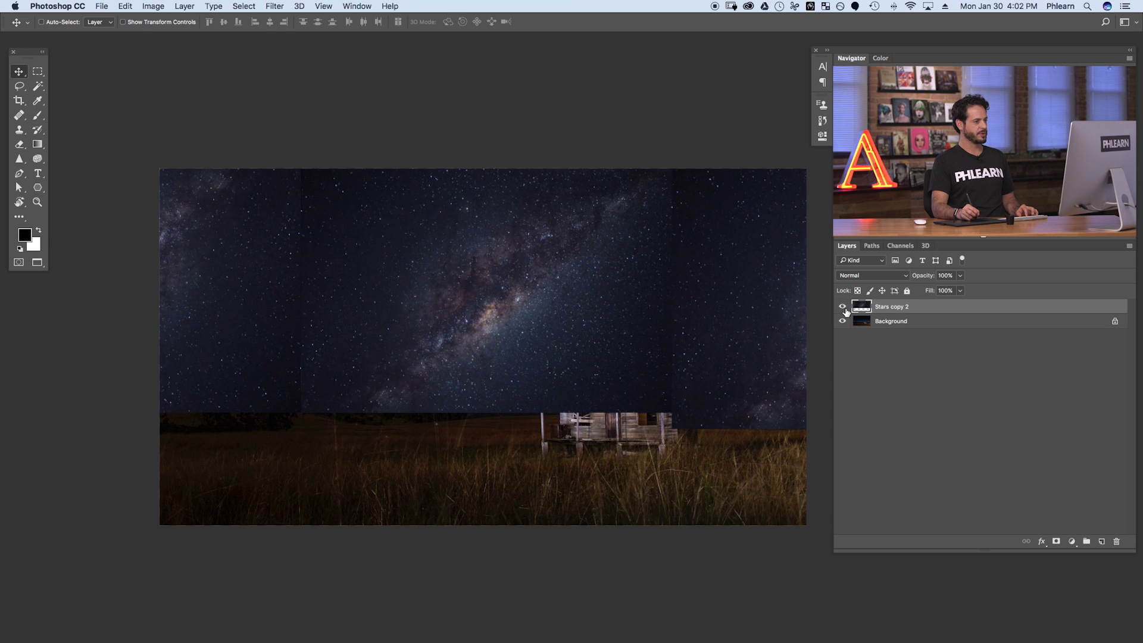
# Set the merged stars layer to Screen, compare against Normal, and return to Screen.
pyautogui.click(851, 275)
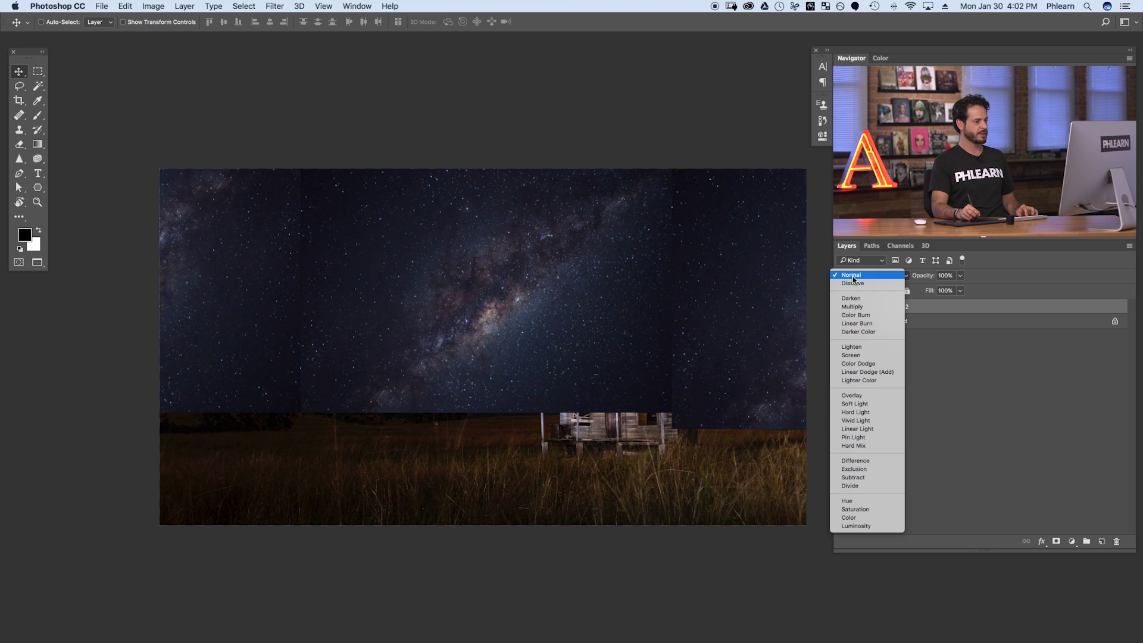
pyautogui.click(862, 355)
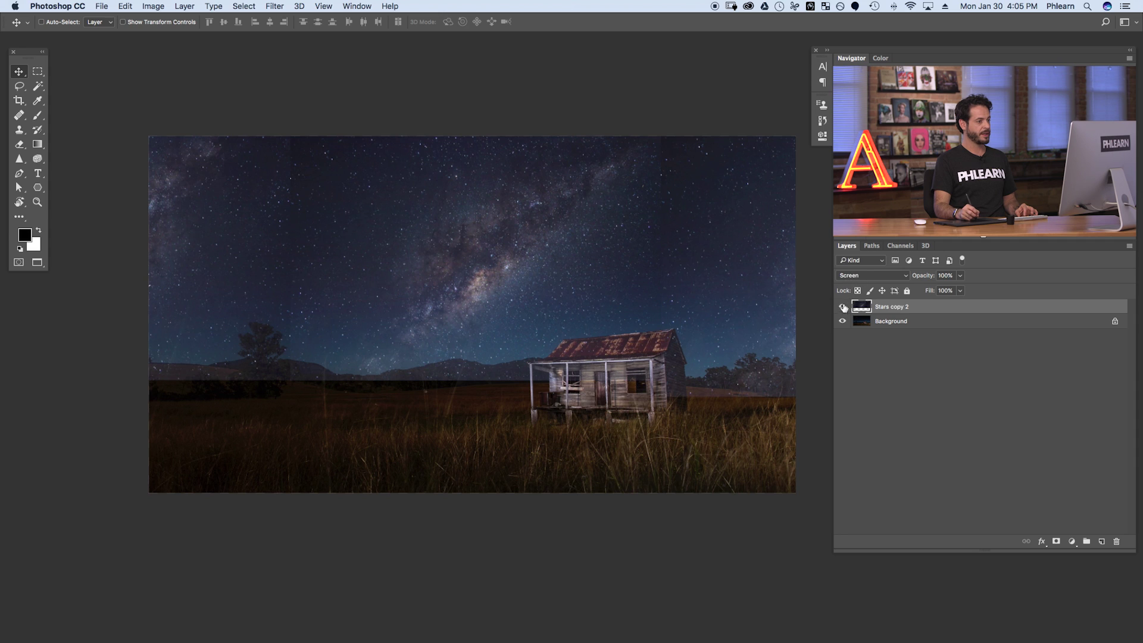
pyautogui.click(857, 276)
pyautogui.click(851, 194)
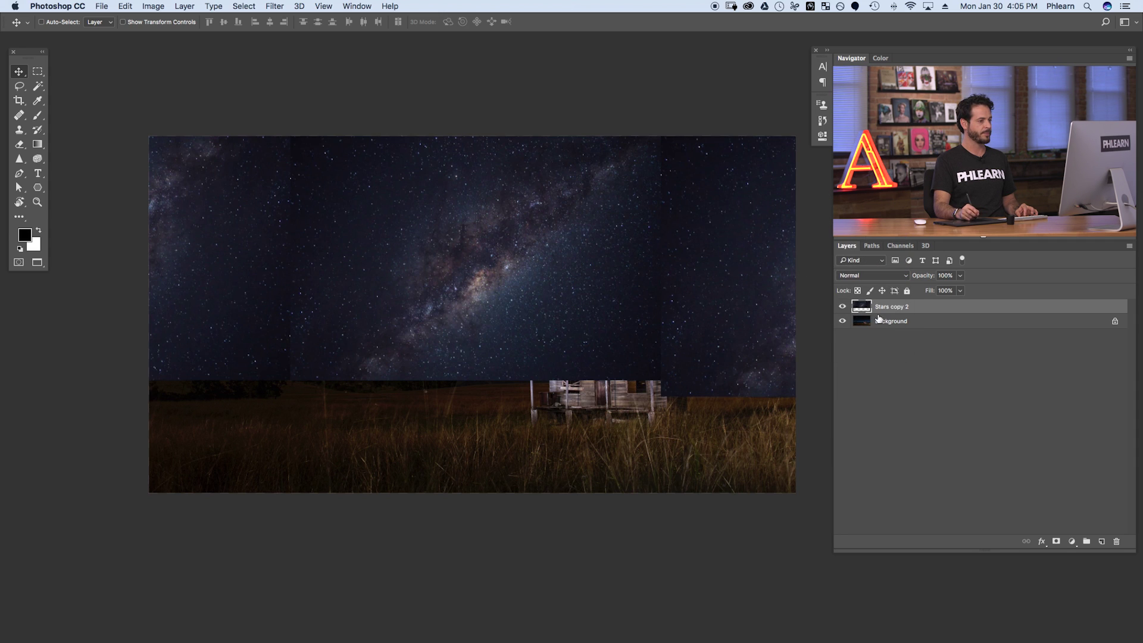
pyautogui.click(864, 277)
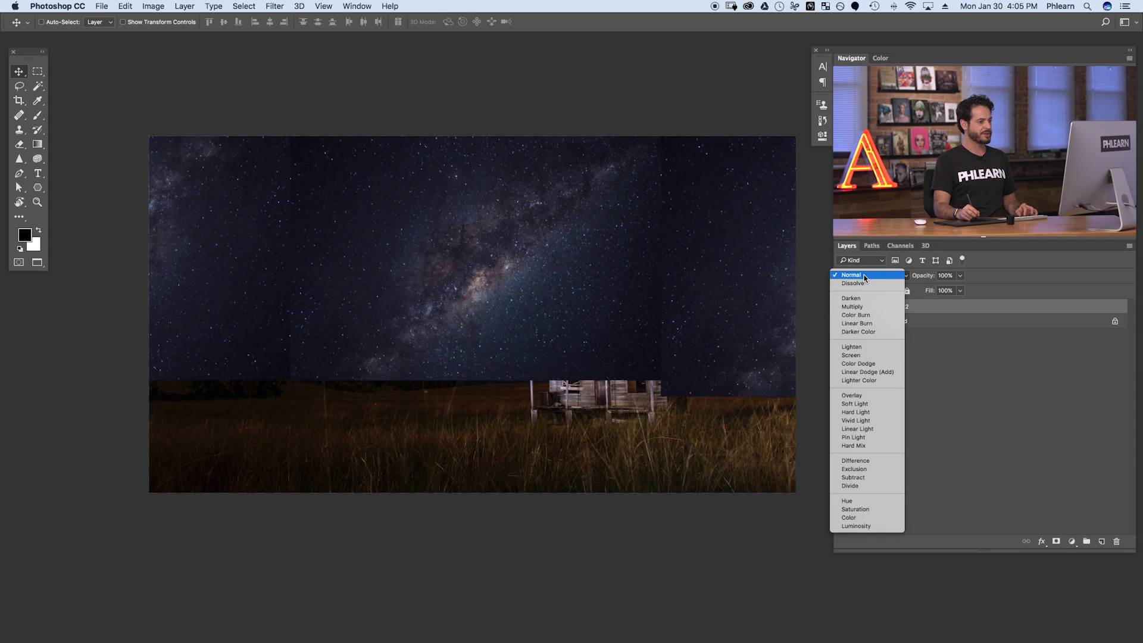
pyautogui.click(866, 356)
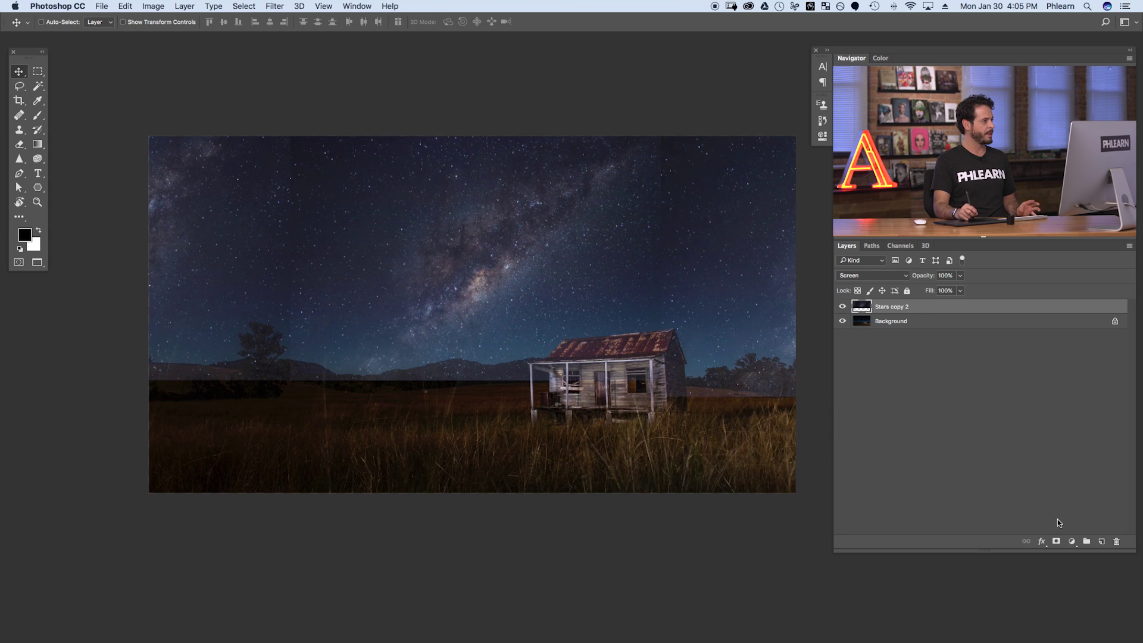
# Add a Levels 1 adjustment layer and raise its midtones to 1.24.
pyautogui.click(186, 7)
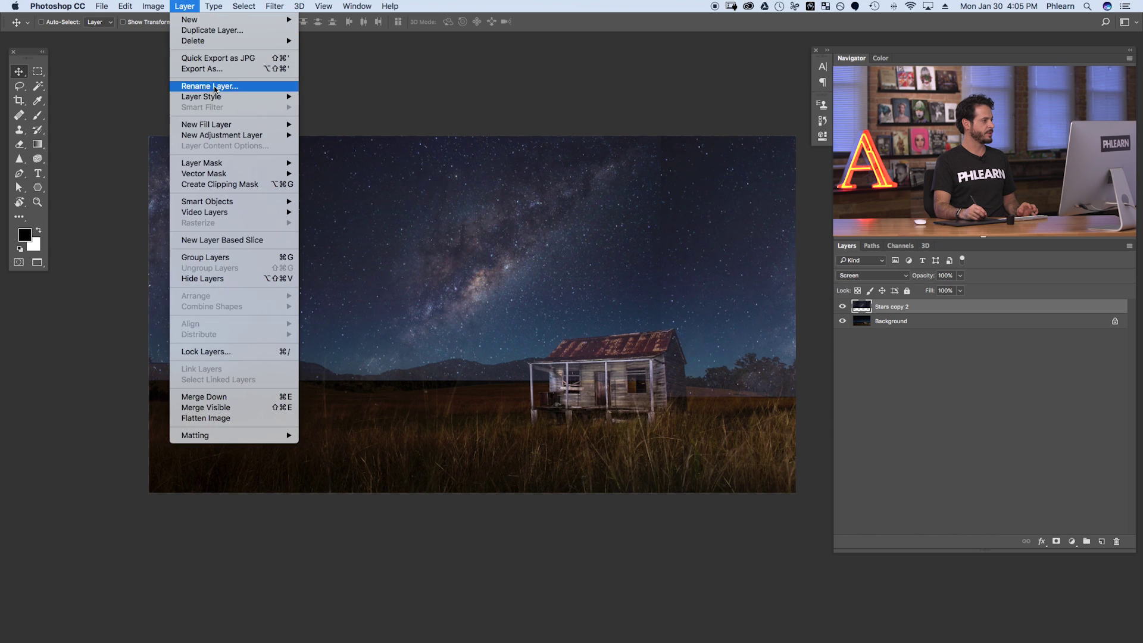
pyautogui.moveTo(232, 137)
pyautogui.click(339, 147)
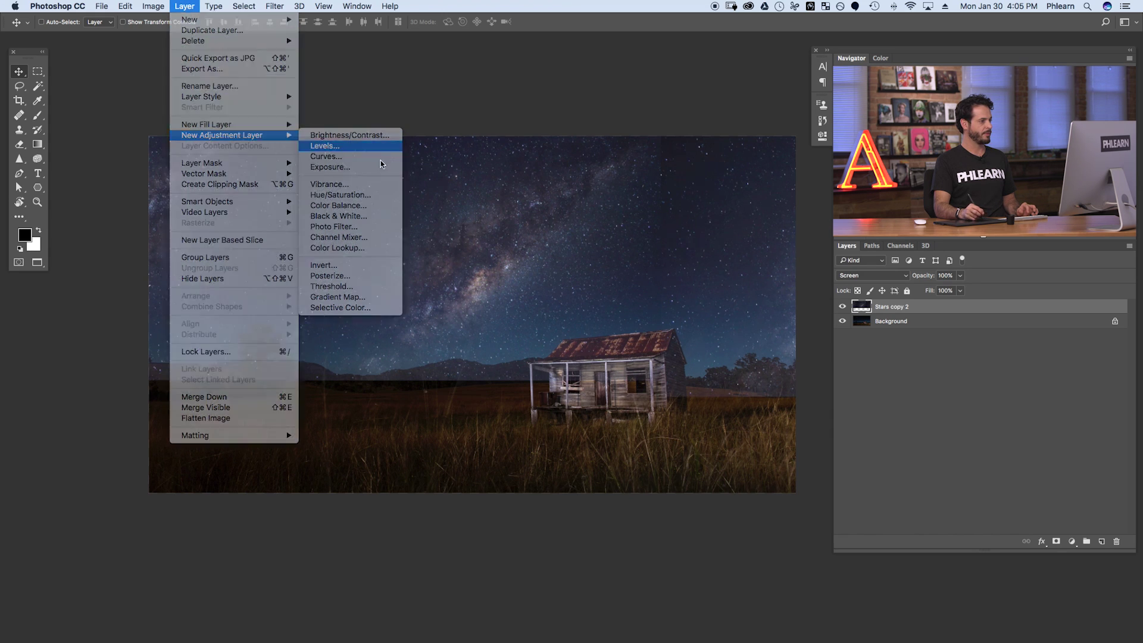
pyautogui.click(531, 288)
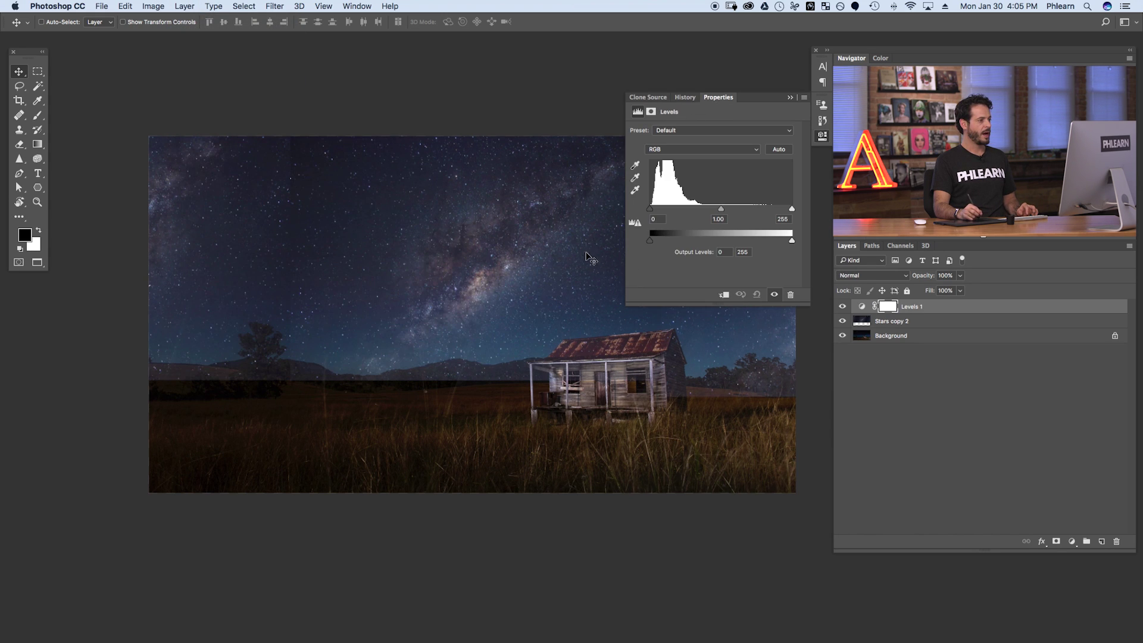
pyautogui.moveTo(720, 210)
pyautogui.mouseDown()
pyautogui.moveTo(683, 211)
pyautogui.moveTo(734, 212)
pyautogui.moveTo(661, 212)
pyautogui.moveTo(714, 213)
pyautogui.moveTo(692, 222)
pyautogui.moveTo(738, 210)
pyautogui.moveTo(697, 211)
pyautogui.moveTo(710, 214)
pyautogui.mouseUp()
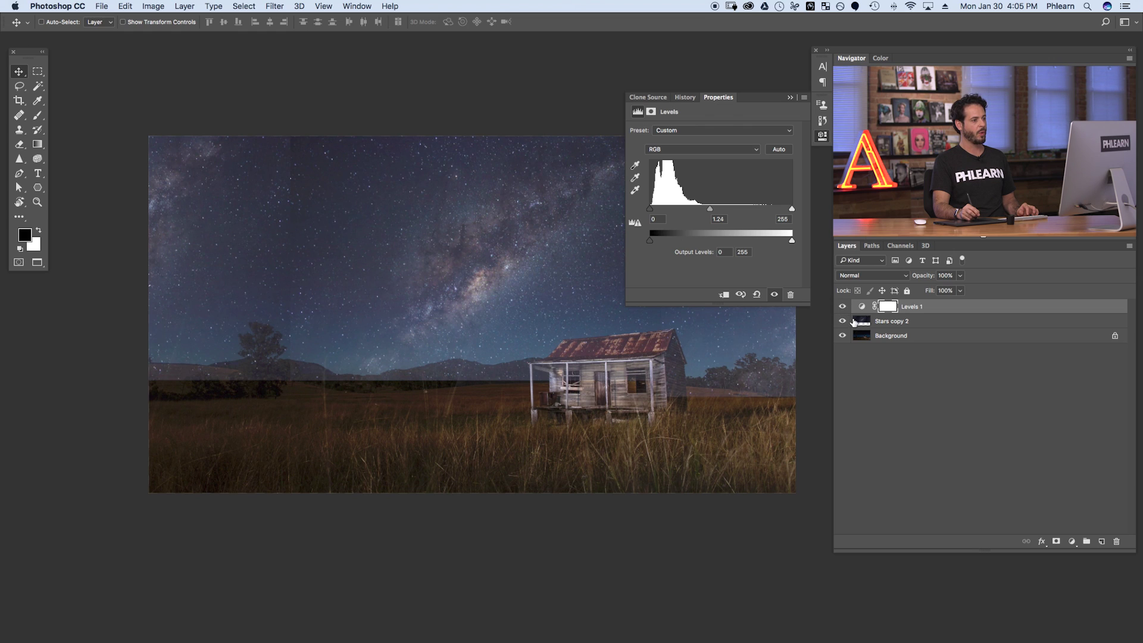
# Clip Levels 1 to Stars copy 2 and darken its midtones.
pyautogui.rightClick(940, 310)
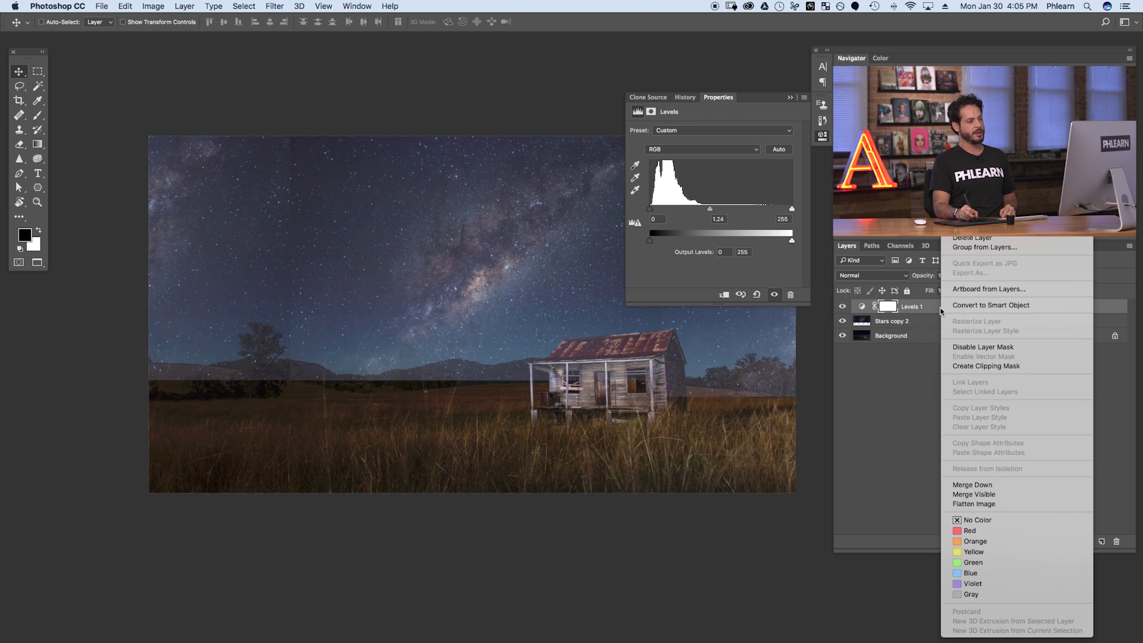
pyautogui.click(968, 364)
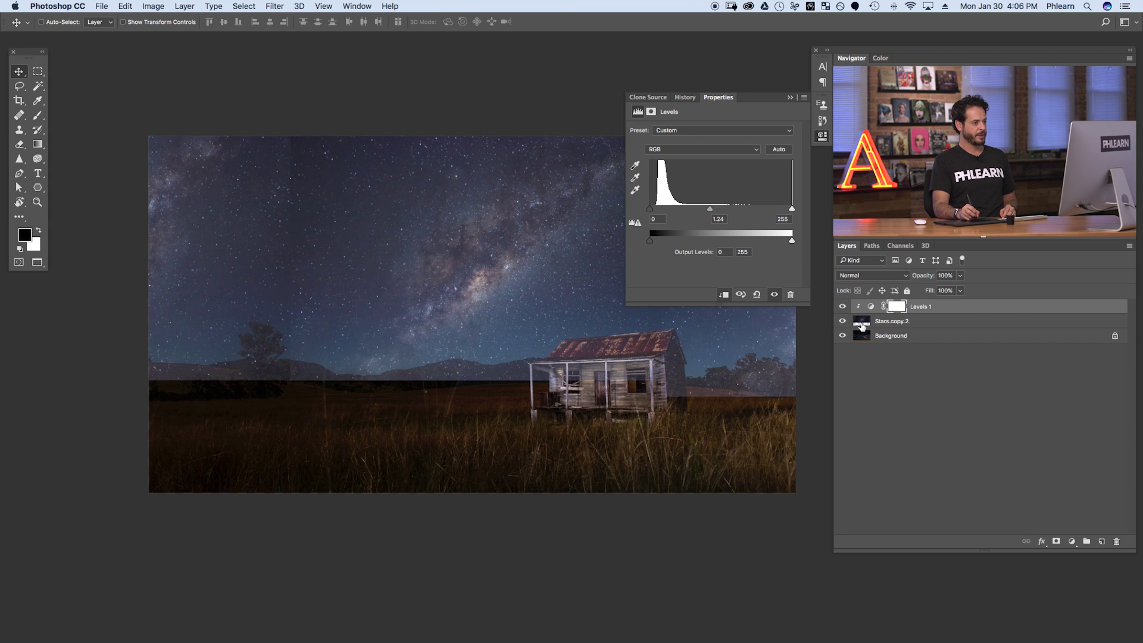
pyautogui.moveTo(710, 211)
pyautogui.mouseDown()
pyautogui.moveTo(747, 213)
pyautogui.moveTo(699, 214)
pyautogui.moveTo(741, 213)
pyautogui.moveTo(729, 217)
pyautogui.mouseUp()
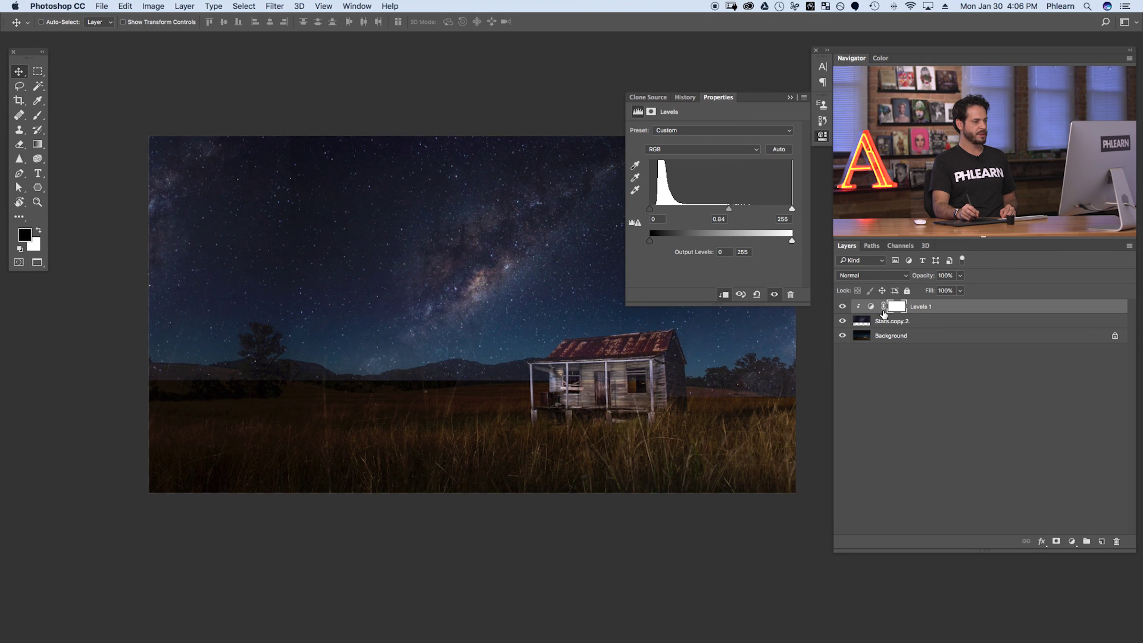
pyautogui.click(865, 322)
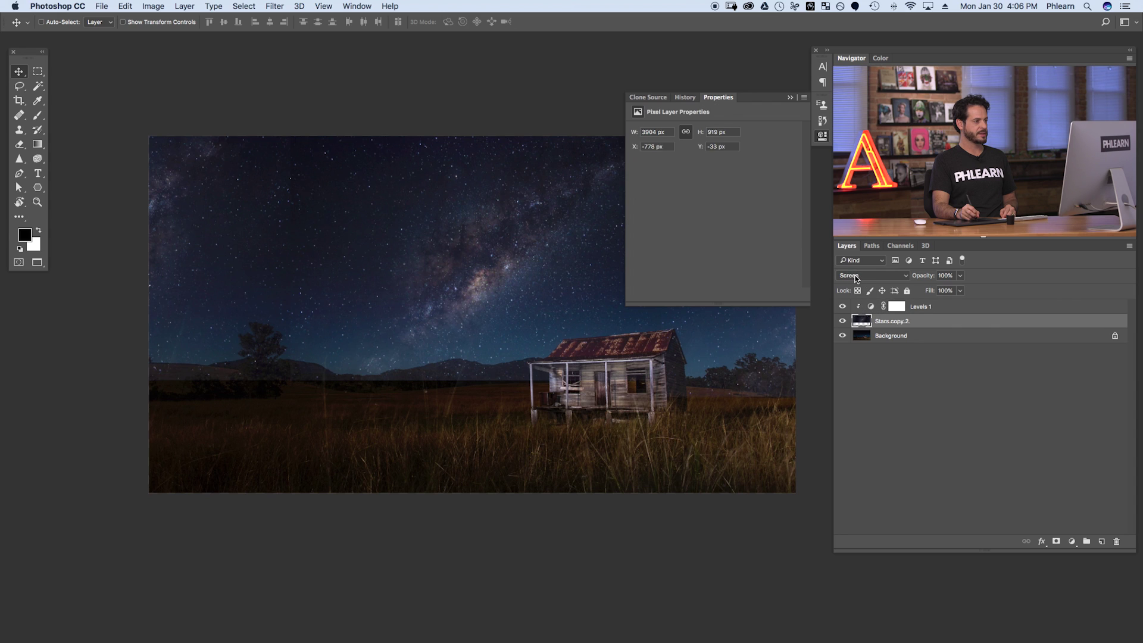
pyautogui.click(866, 307)
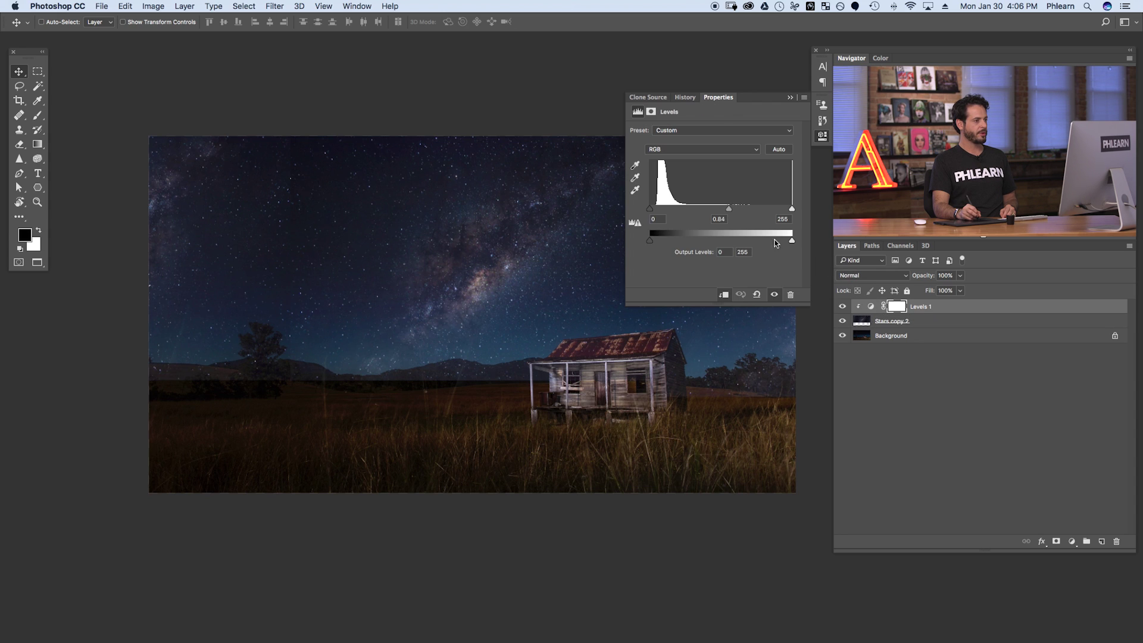
pyautogui.moveTo(734, 211)
pyautogui.mouseDown()
pyautogui.moveTo(789, 211)
pyautogui.moveTo(748, 209)
pyautogui.mouseUp()
# Tune the Levels black, white and midtone sliders, ending with the black point at 21.
pyautogui.moveTo(651, 211); pyautogui.dragTo(660, 212)
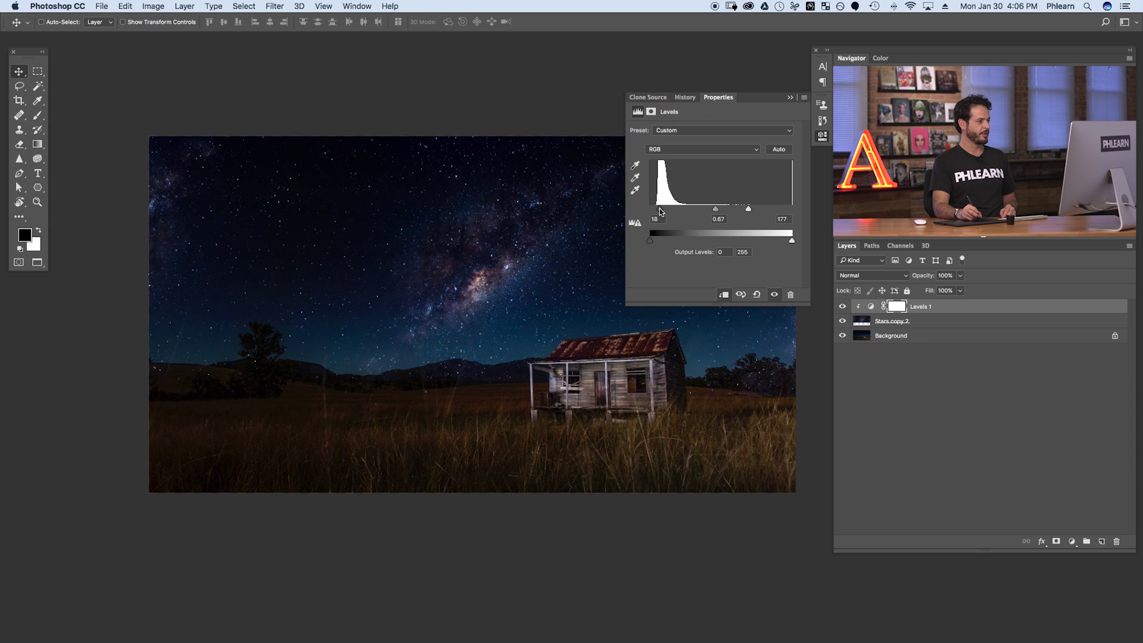
pyautogui.moveTo(748, 210); pyautogui.dragTo(792, 208)
pyautogui.moveTo(665, 209); pyautogui.dragTo(628, 211)
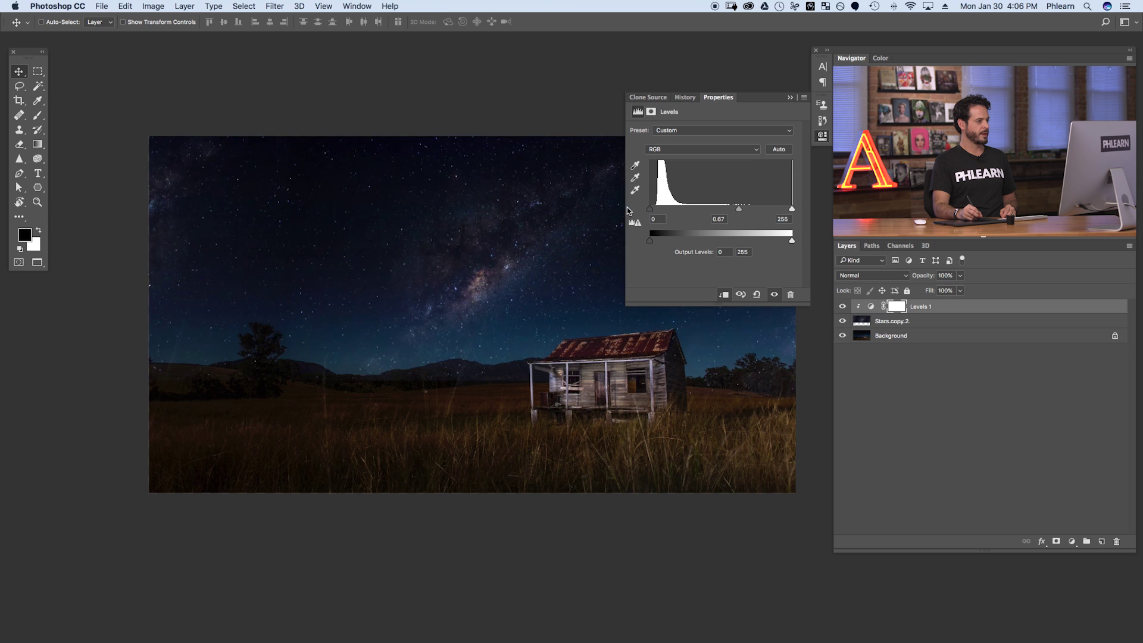
pyautogui.moveTo(739, 209); pyautogui.dragTo(719, 208)
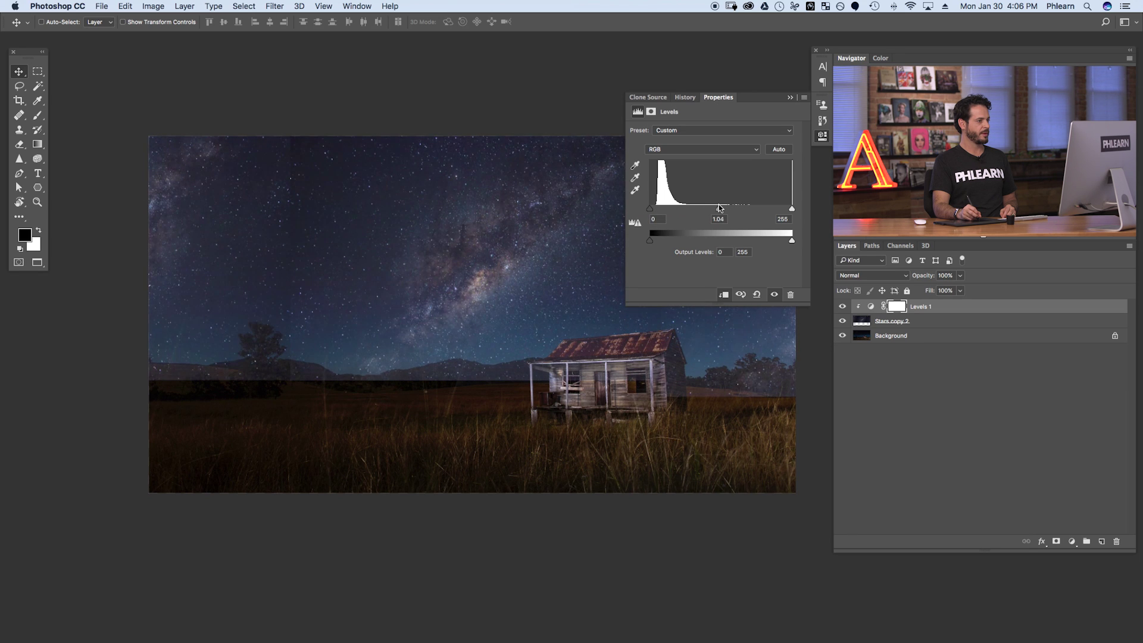
pyautogui.moveTo(650, 209); pyautogui.dragTo(662, 210)
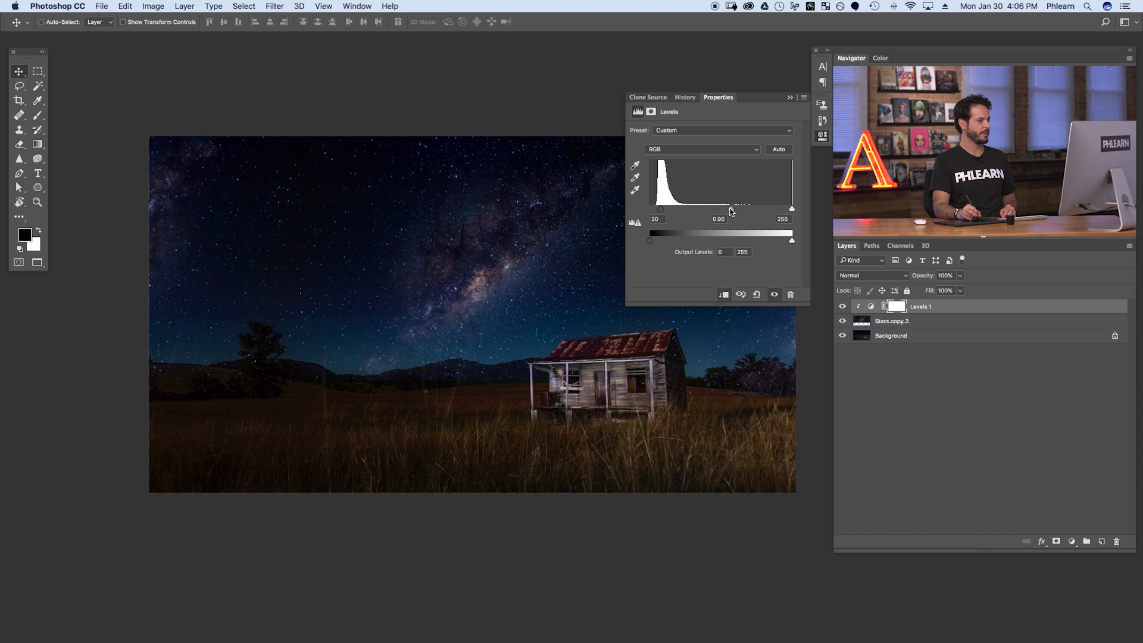
pyautogui.moveTo(661, 209); pyautogui.dragTo(662, 212)
# Compare Levels 1 and the stars layer on and off, then collapse the Levels properties.
pyautogui.click(843, 306)
pyautogui.click(842, 307)
pyautogui.click(843, 320)
pyautogui.click(843, 321)
pyautogui.click(843, 320)
pyautogui.click(842, 321)
pyautogui.click(843, 321)
pyautogui.click(843, 321)
pyautogui.click(843, 321)
pyautogui.click(842, 320)
pyautogui.click(842, 320)
pyautogui.click(841, 321)
pyautogui.click(842, 320)
pyautogui.click(842, 321)
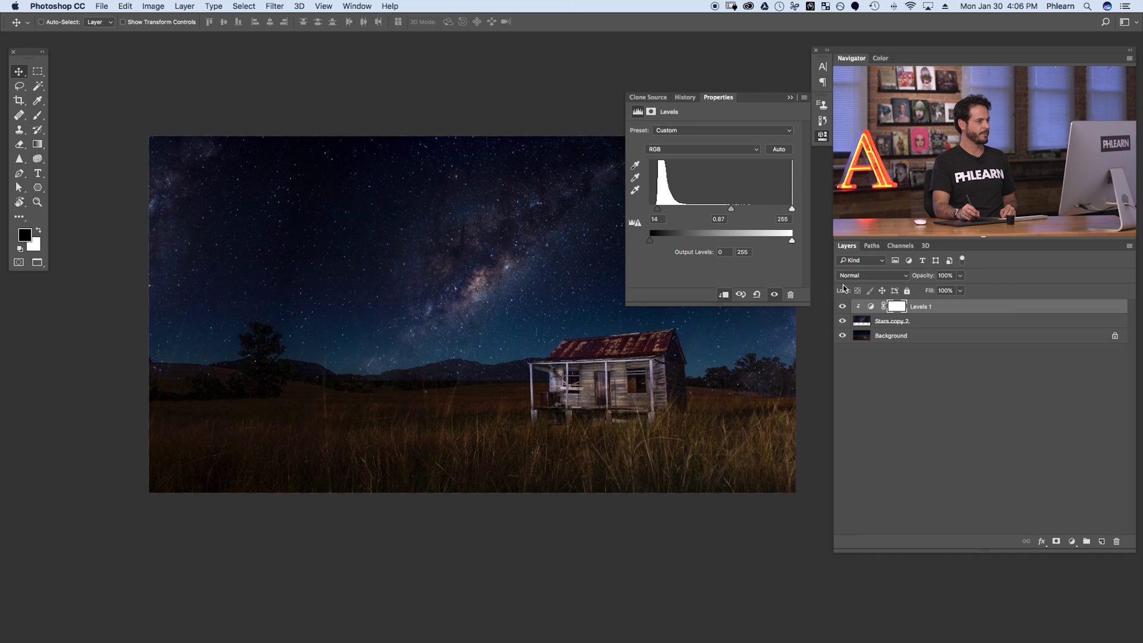
pyautogui.click(821, 136)
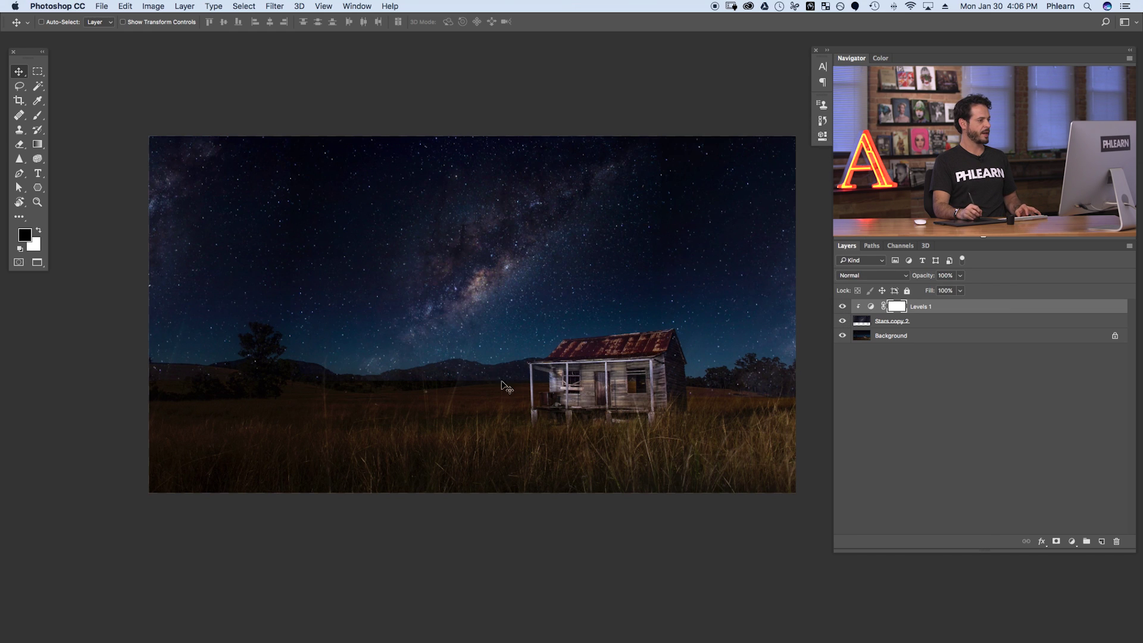
# Compare with and without Levels 1 and Stars copy 2, then group both into Group 1.
pyautogui.scroll(5, 501, 386)
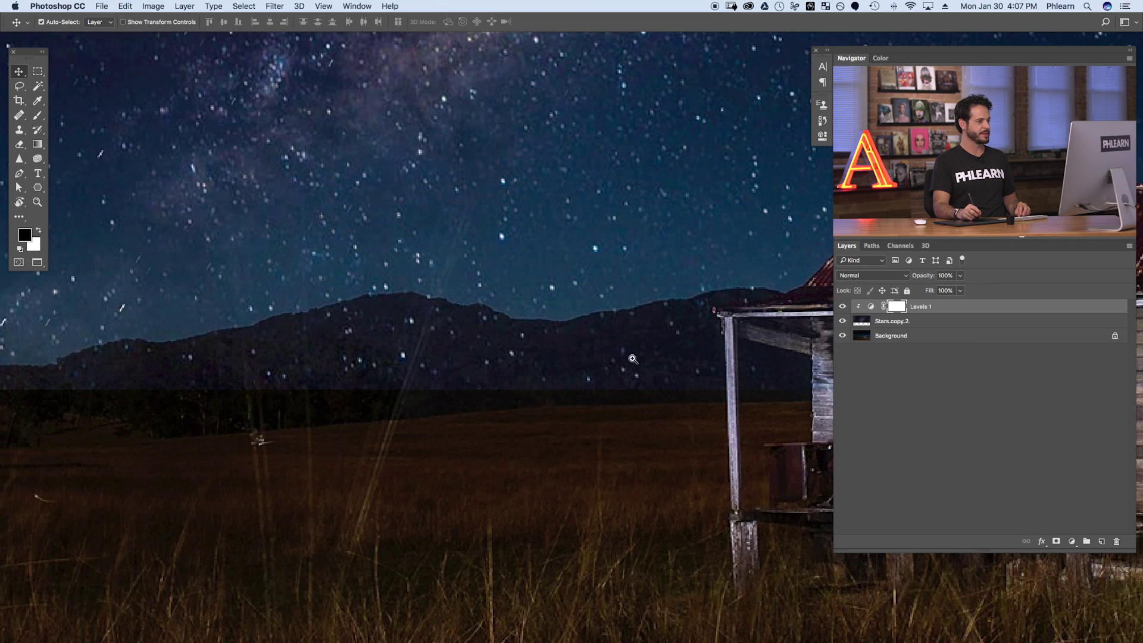
pyautogui.scroll(-6, 632, 357)
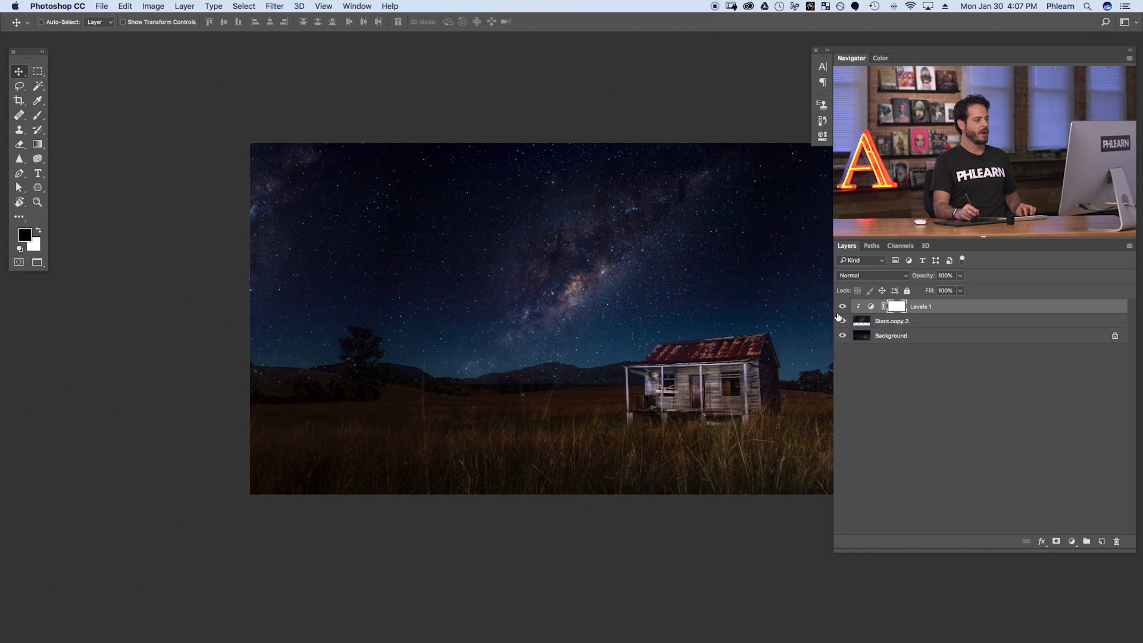
pyautogui.click(842, 306)
pyautogui.click(842, 306)
pyautogui.click(842, 306)
pyautogui.click(841, 306)
pyautogui.click(842, 306)
pyautogui.click(841, 306)
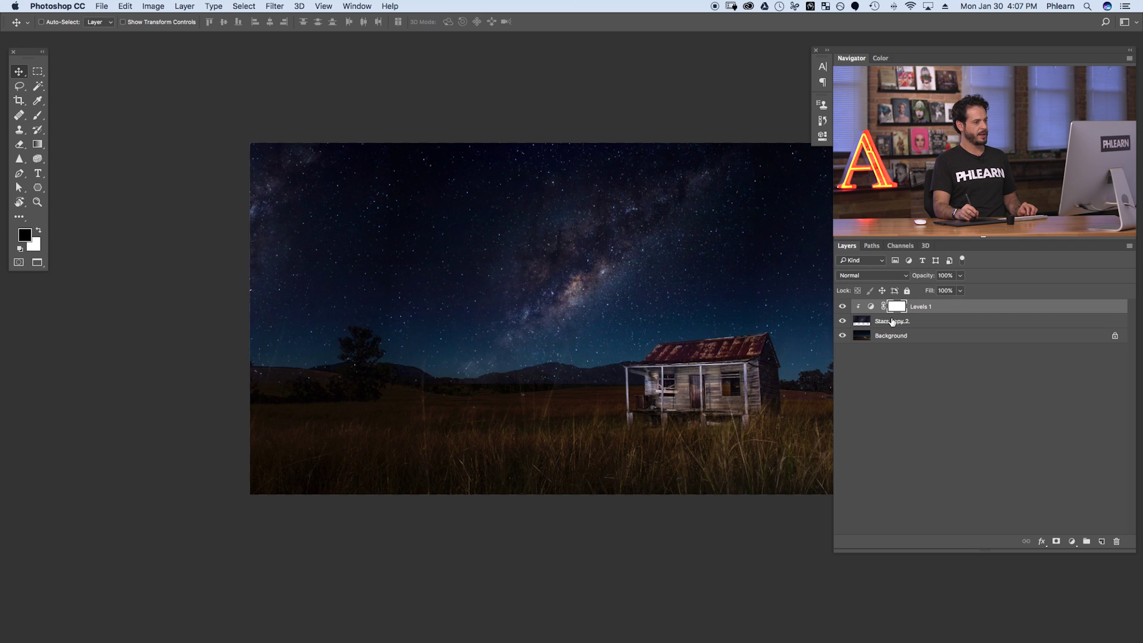
pyautogui.click(842, 321)
pyautogui.click(842, 321)
pyautogui.click(843, 321)
pyautogui.click(842, 321)
pyautogui.keyDown('shift'); pyautogui.click(934, 322); pyautogui.keyUp('shift')
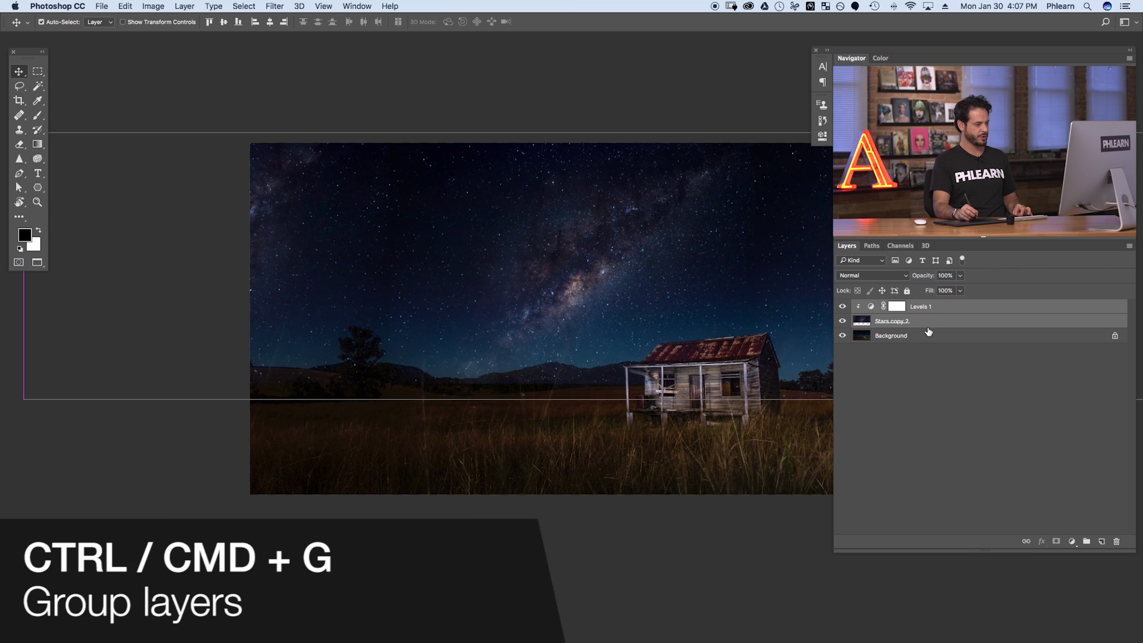
pyautogui.press('super+g')
# Hide Group 1 and add a new empty Layer 1 above it.
pyautogui.moveTo(691, 414); pyautogui.dragTo(629, 416)
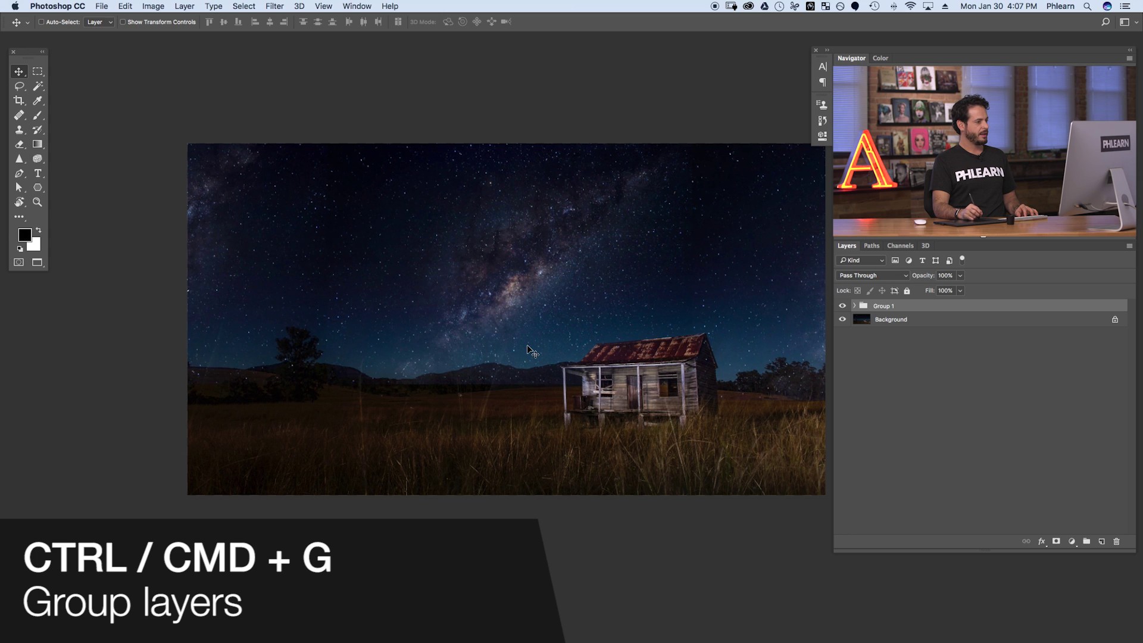
pyautogui.click(843, 307)
pyautogui.click(843, 307)
pyautogui.click(843, 307)
pyautogui.click(842, 307)
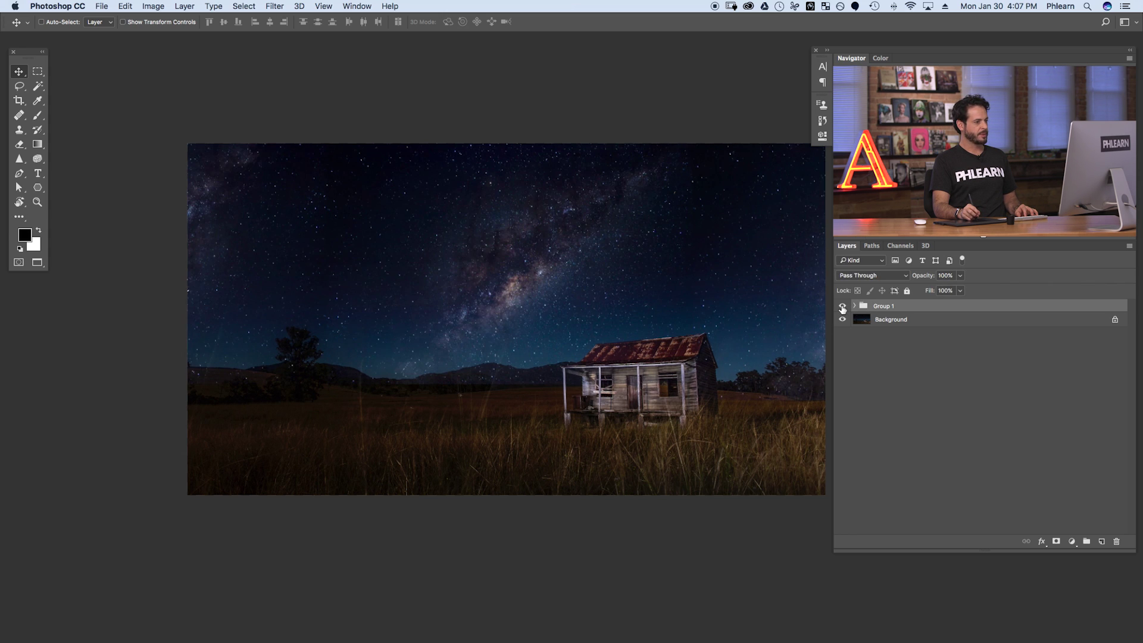
pyautogui.click(843, 307)
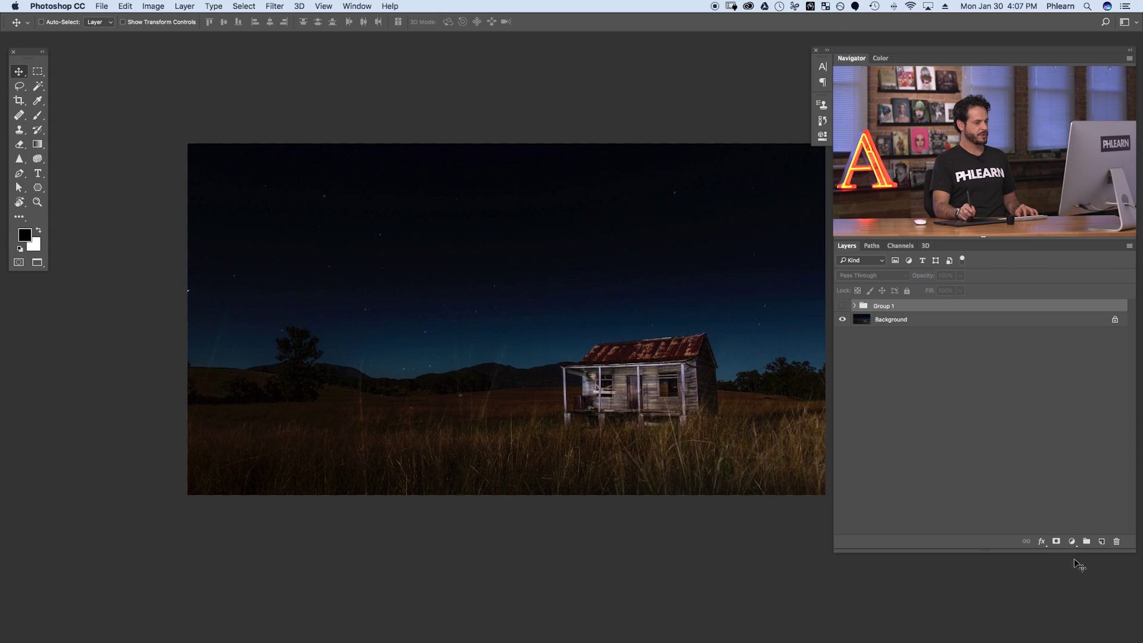
pyautogui.click(1102, 541)
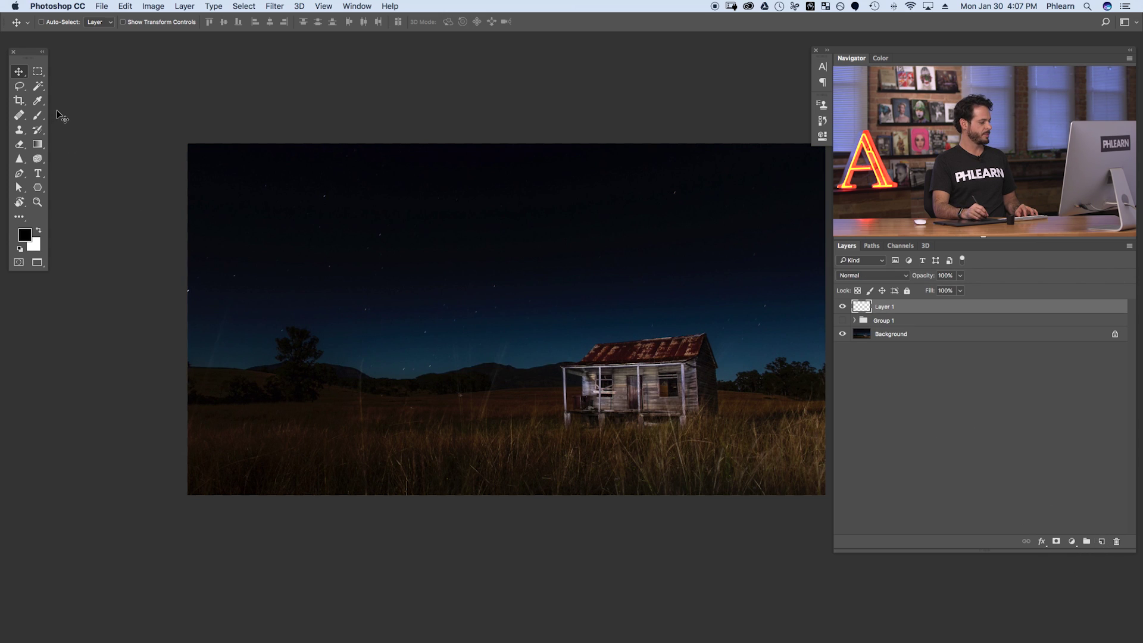
# Magic Wand-select the sky band above the horizon, adding the sky left of the tree and right of the cabin.
pyautogui.press('w')
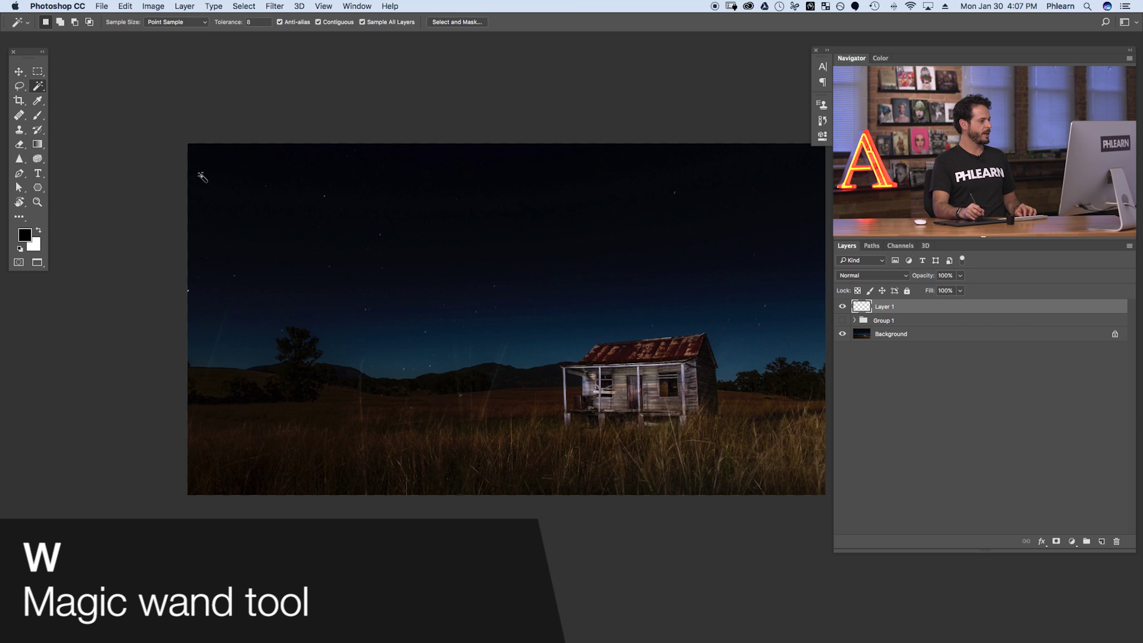
pyautogui.click(391, 368)
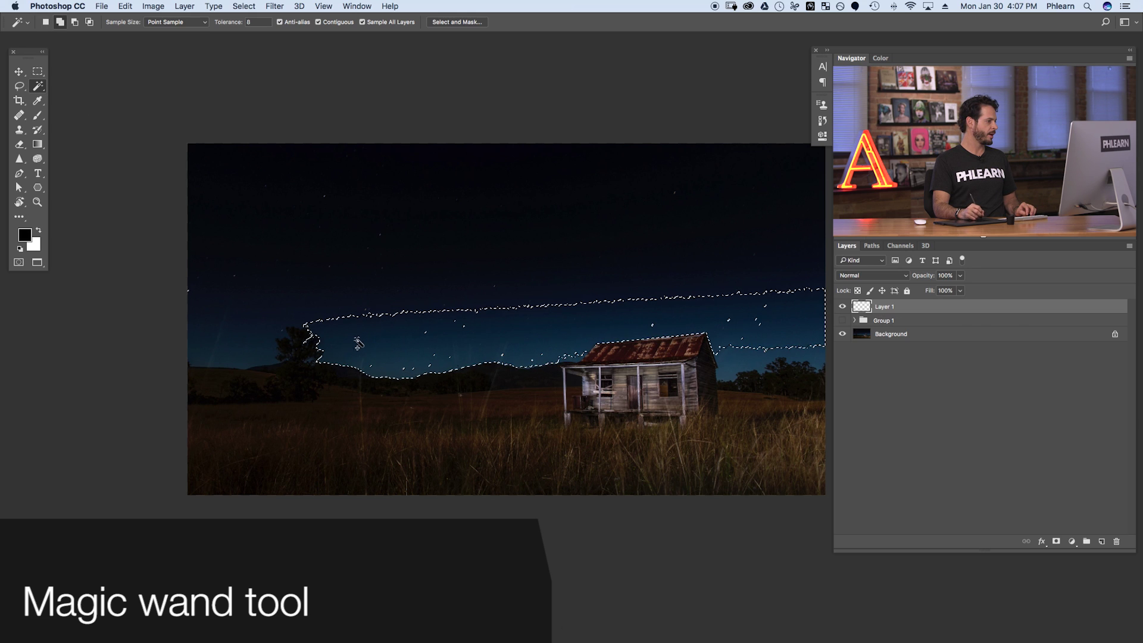
pyautogui.click(273, 316)
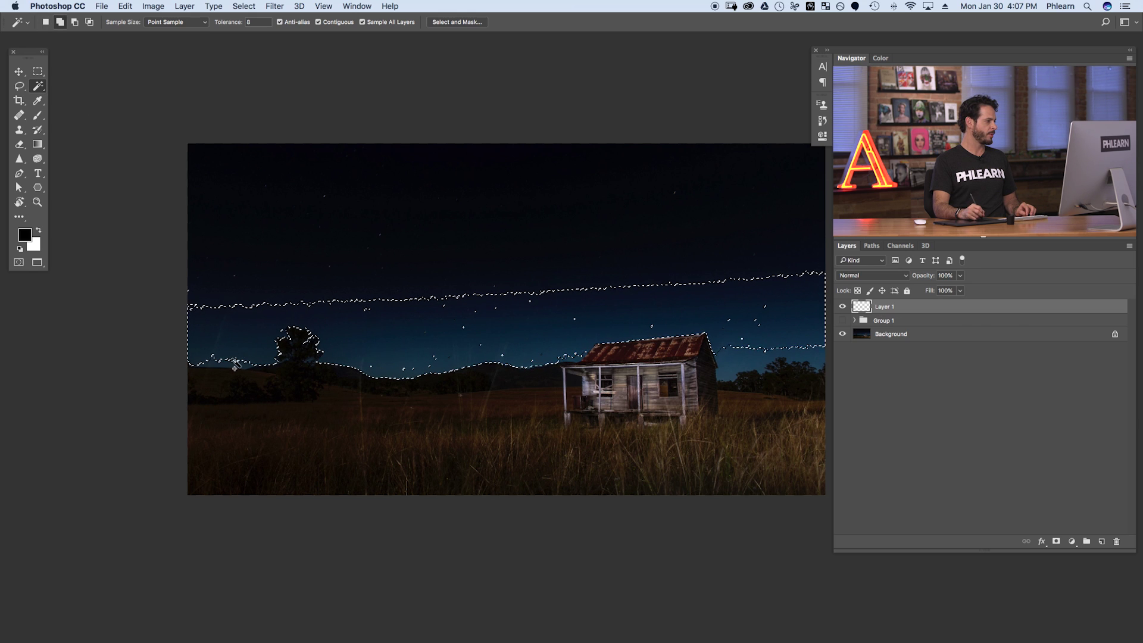
pyautogui.press('shift')
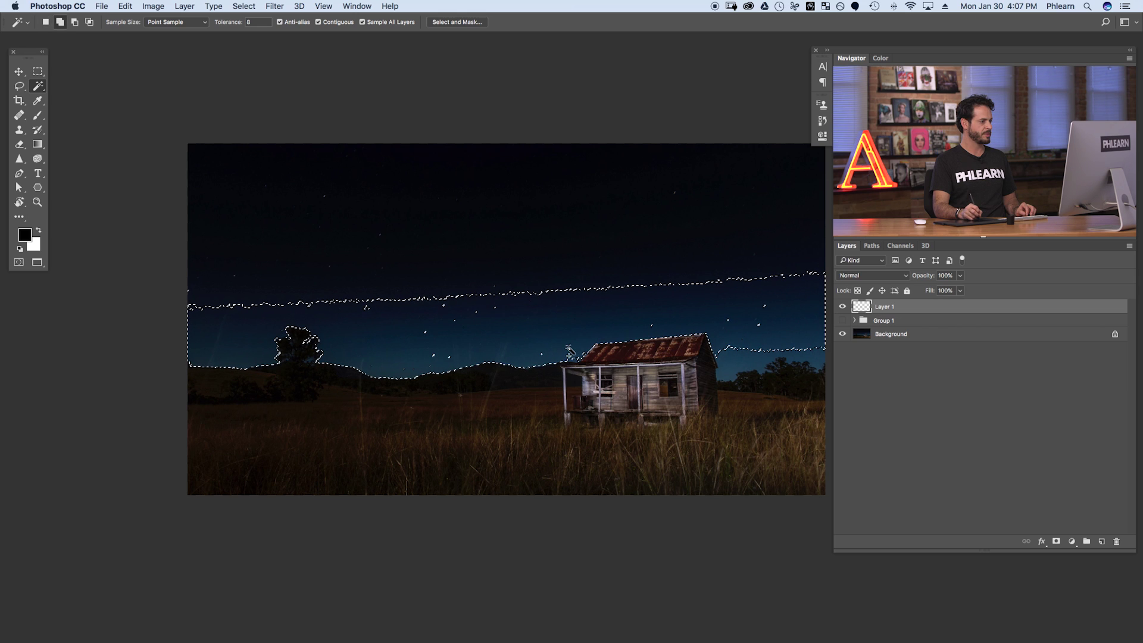
pyautogui.keyDown('shift'); pyautogui.click(735, 361); pyautogui.keyUp('shift')
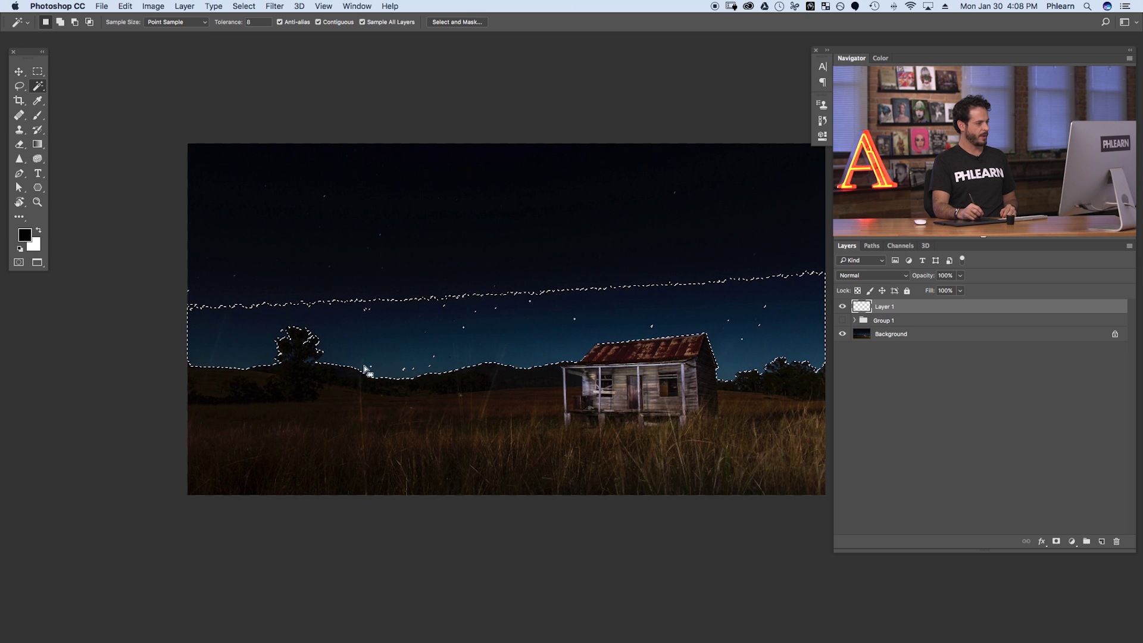
# Show Group 1 and add a layer mask to it from the sky selection.
pyautogui.click(843, 321)
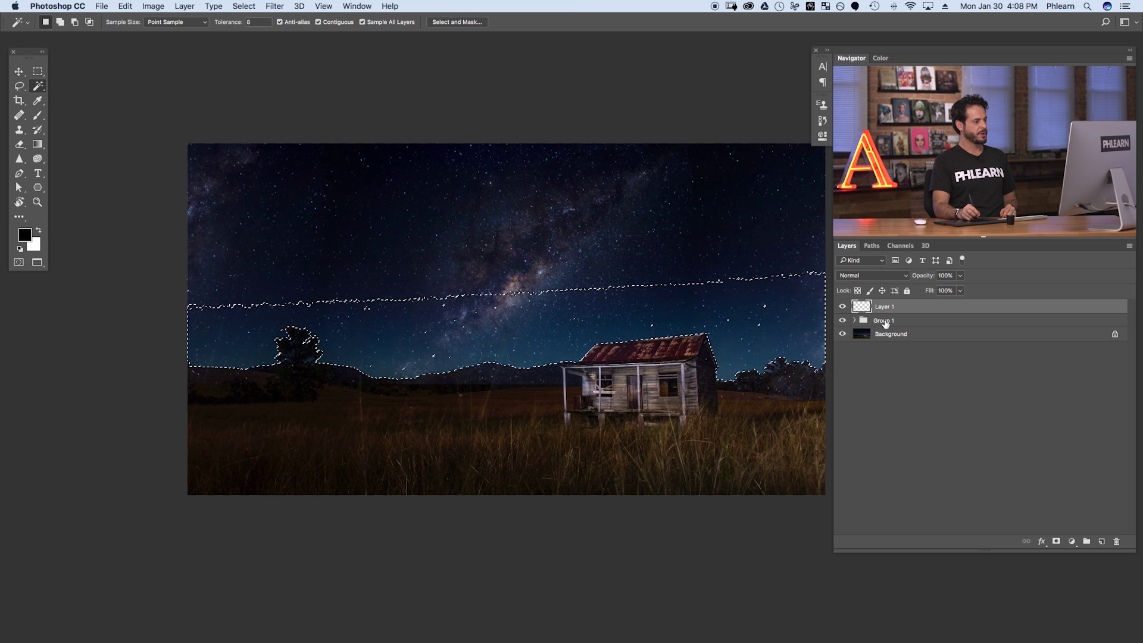
pyautogui.click(886, 322)
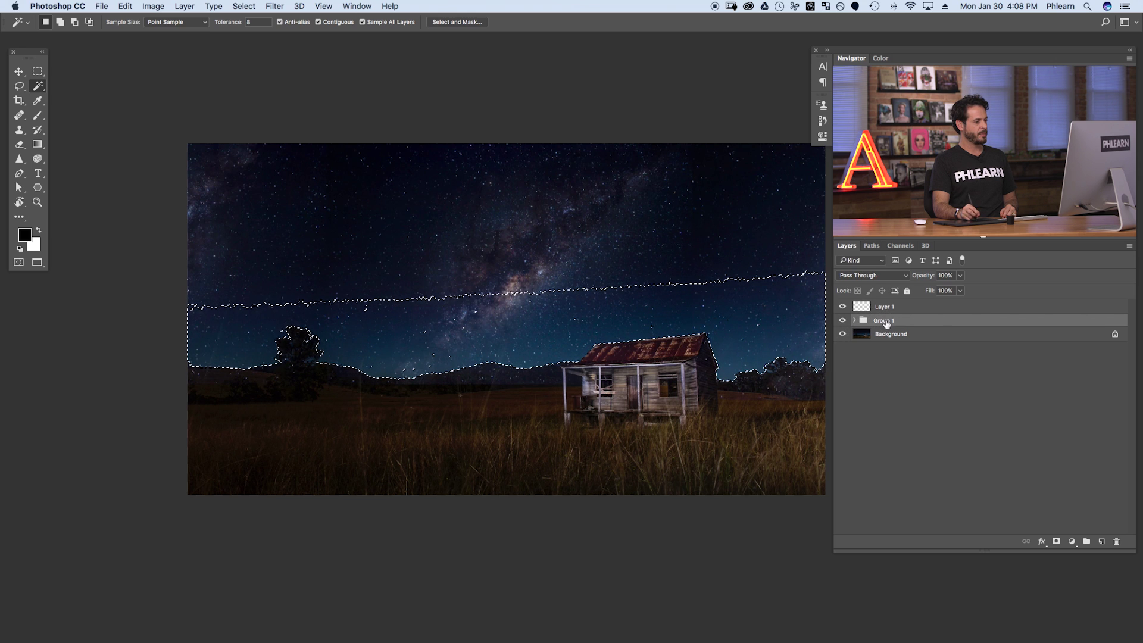
pyautogui.click(1056, 543)
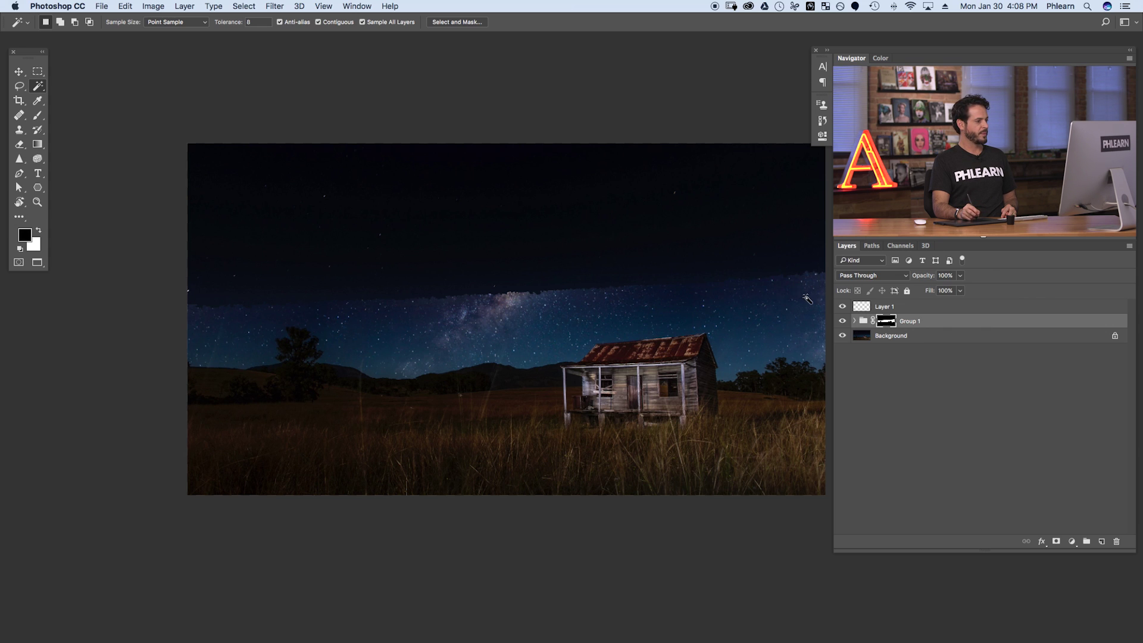
# Toggle Group 1's visibility to compare the image with and without the stars.
pyautogui.click(841, 322)
pyautogui.click(841, 321)
pyautogui.click(840, 322)
pyautogui.click(840, 321)
pyautogui.click(841, 322)
pyautogui.click(841, 321)
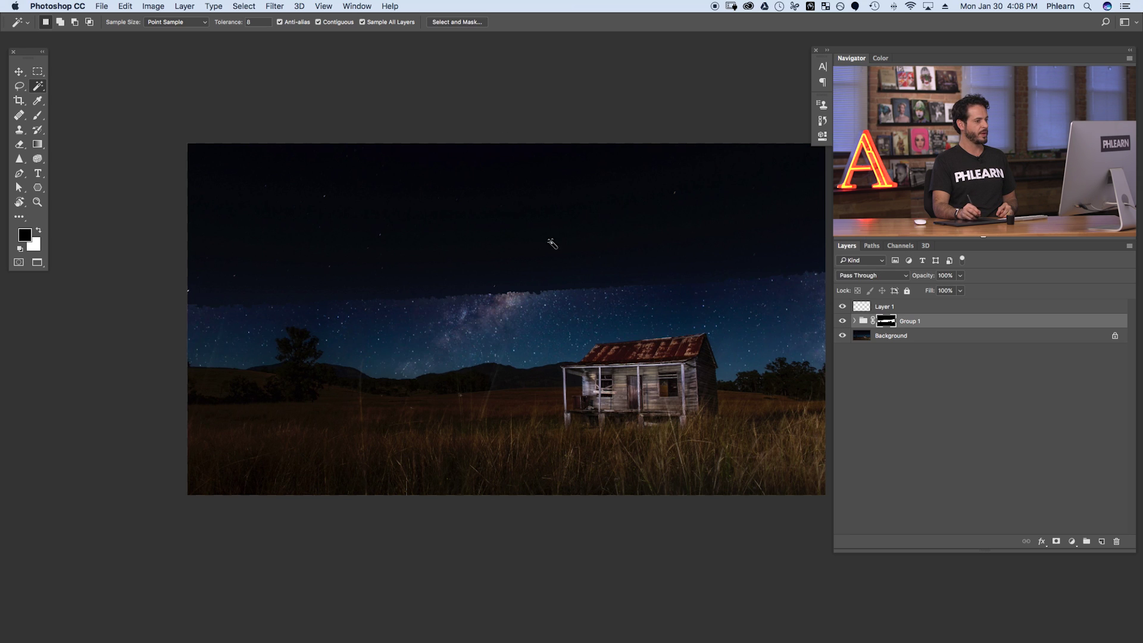
# Alternate between Group 1's mask alone and the composite, ending on the mask view.
pyautogui.keyDown('alt'); pyautogui.click(885, 322); pyautogui.keyUp('alt')
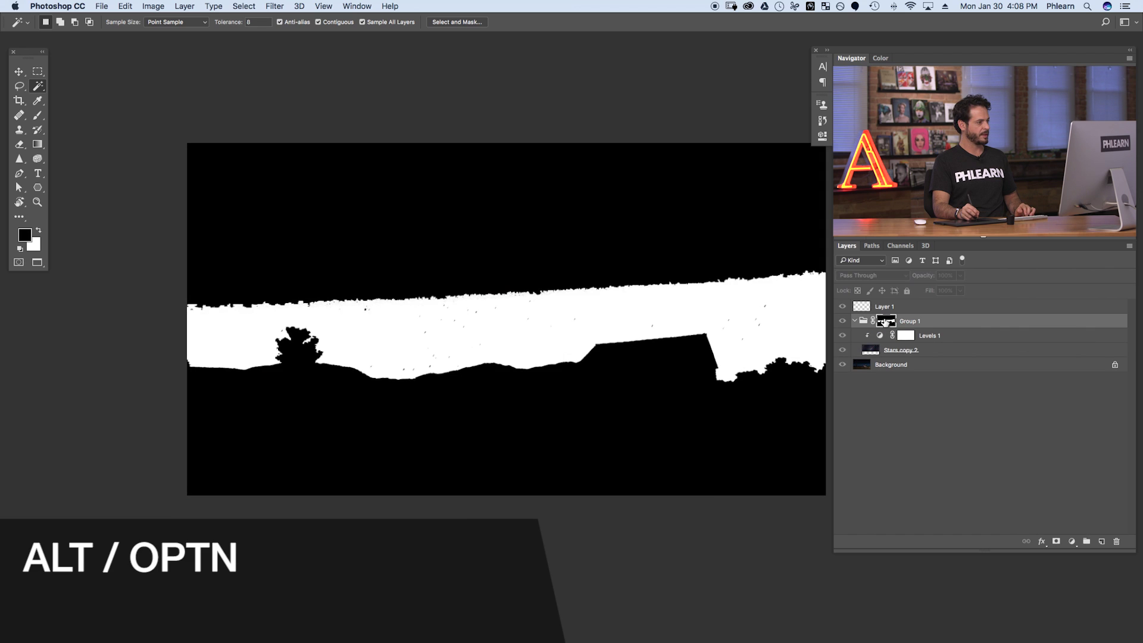
pyautogui.keyDown('alt'); pyautogui.click(887, 323); pyautogui.keyUp('alt')
pyautogui.keyDown('alt'); pyautogui.click(886, 323); pyautogui.keyUp('alt')
pyautogui.keyDown('alt'); pyautogui.click(884, 323); pyautogui.keyUp('alt')
pyautogui.keyDown('alt'); pyautogui.click(882, 322); pyautogui.keyUp('alt')
pyautogui.keyDown('alt'); pyautogui.click(881, 322); pyautogui.keyUp('alt')
pyautogui.keyDown('alt'); pyautogui.click(881, 323); pyautogui.keyUp('alt')
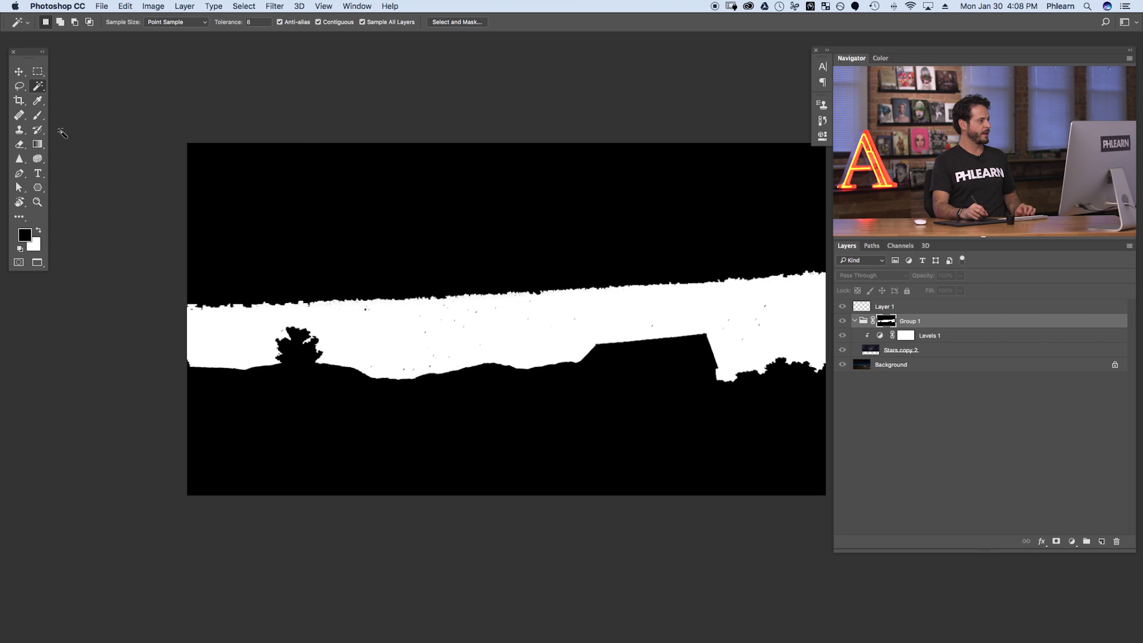
# Lasso the upper sky and fill it with White in Group 1's mask.
pyautogui.click(20, 88)
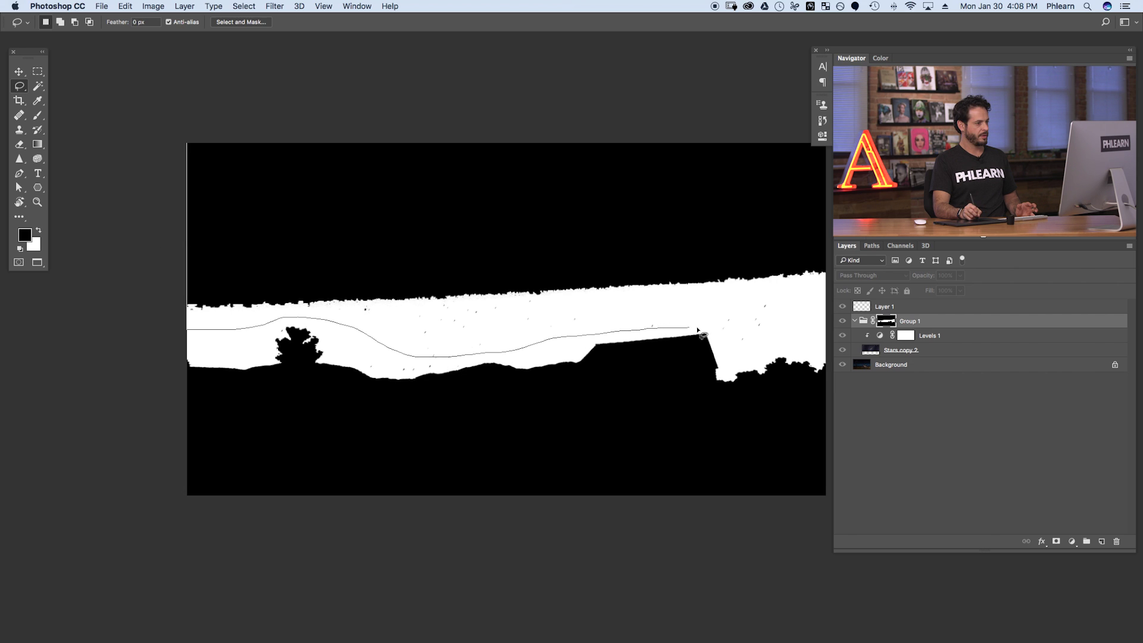
pyautogui.moveTo(792, 352); pyautogui.dragTo(760, 358)
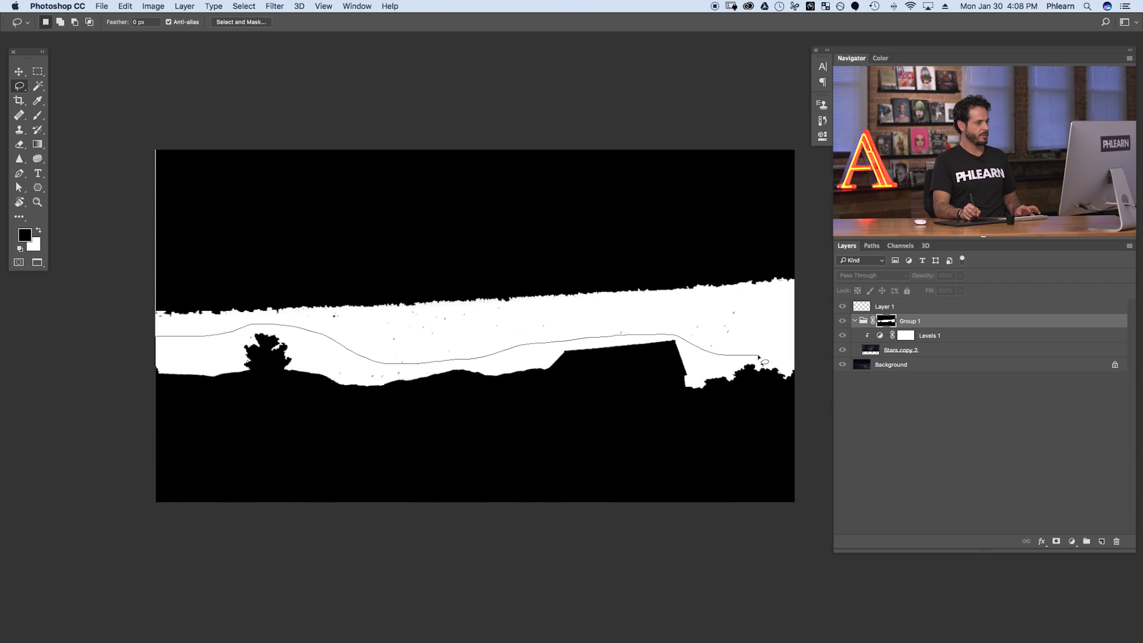
pyautogui.moveTo(631, 32)
pyautogui.mouseDown()
pyautogui.moveTo(326, 28)
pyautogui.moveTo(141, 62)
pyautogui.mouseUp()
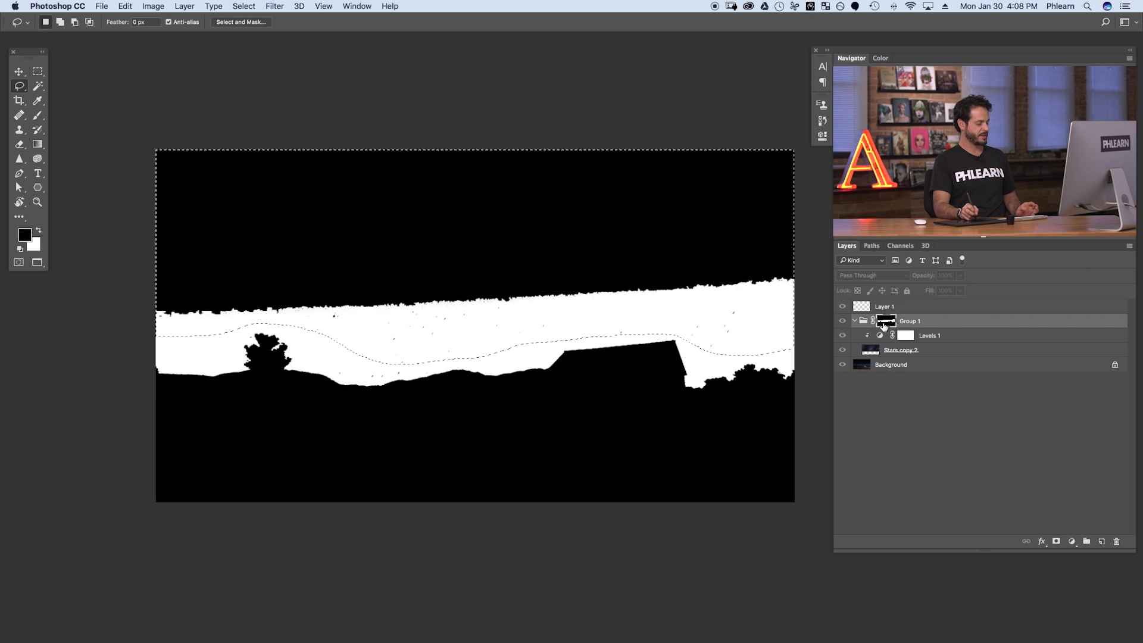
pyautogui.click(125, 6)
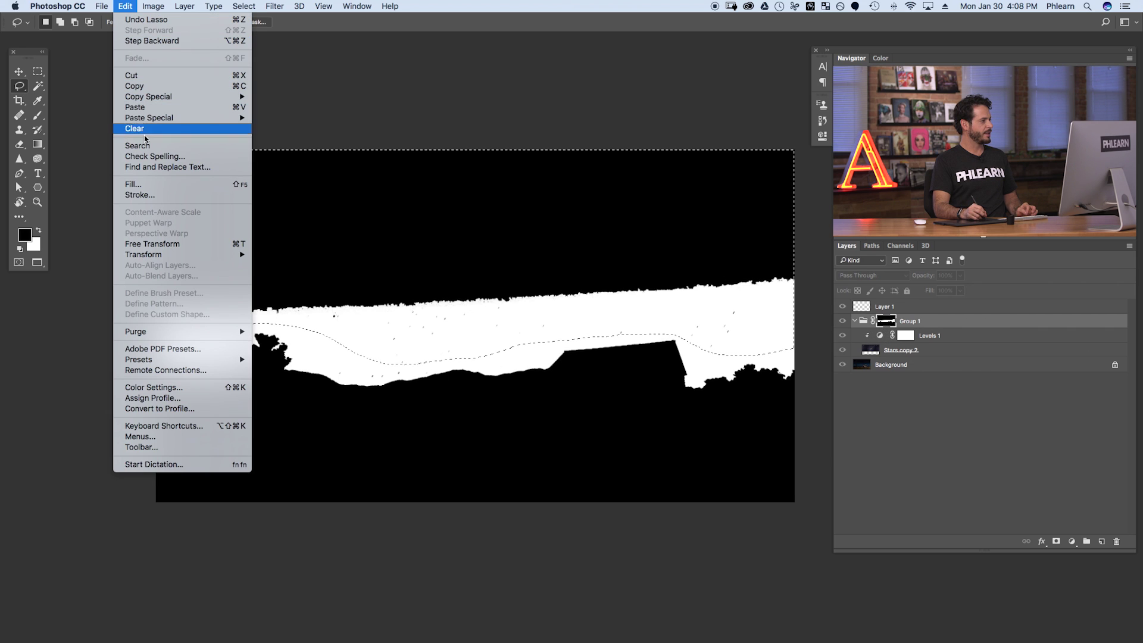
pyautogui.click(236, 184)
pyautogui.click(297, 163)
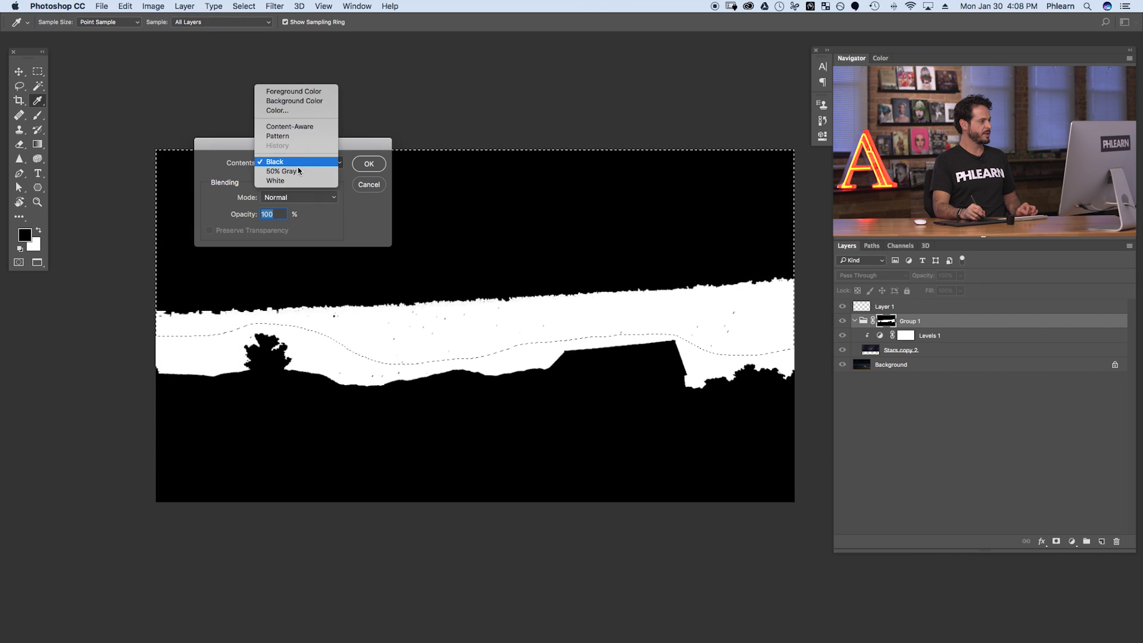
pyautogui.click(298, 181)
pyautogui.click(376, 168)
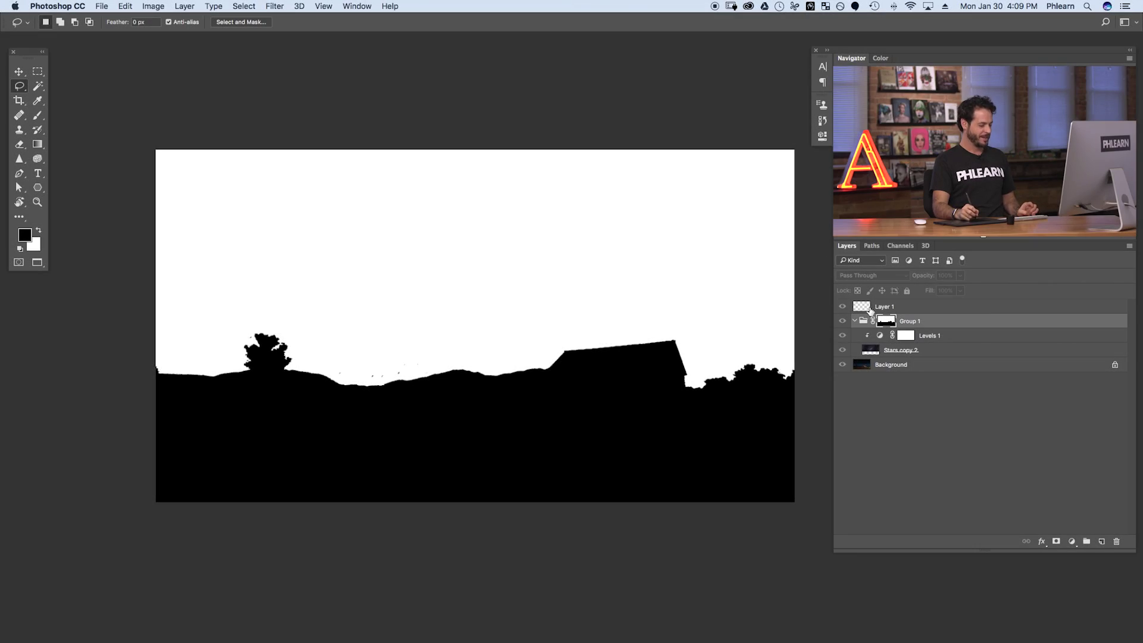
# Switch between Group 1's mask and the composite image, ending on the composite.
pyautogui.keyDown('alt'); pyautogui.click(887, 323); pyautogui.keyUp('alt')
pyautogui.keyDown('alt'); pyautogui.click(887, 324); pyautogui.keyUp('alt')
pyautogui.keyDown('alt'); pyautogui.click(888, 324); pyautogui.keyUp('alt')
pyautogui.keyDown('alt'); pyautogui.click(885, 323); pyautogui.keyUp('alt')
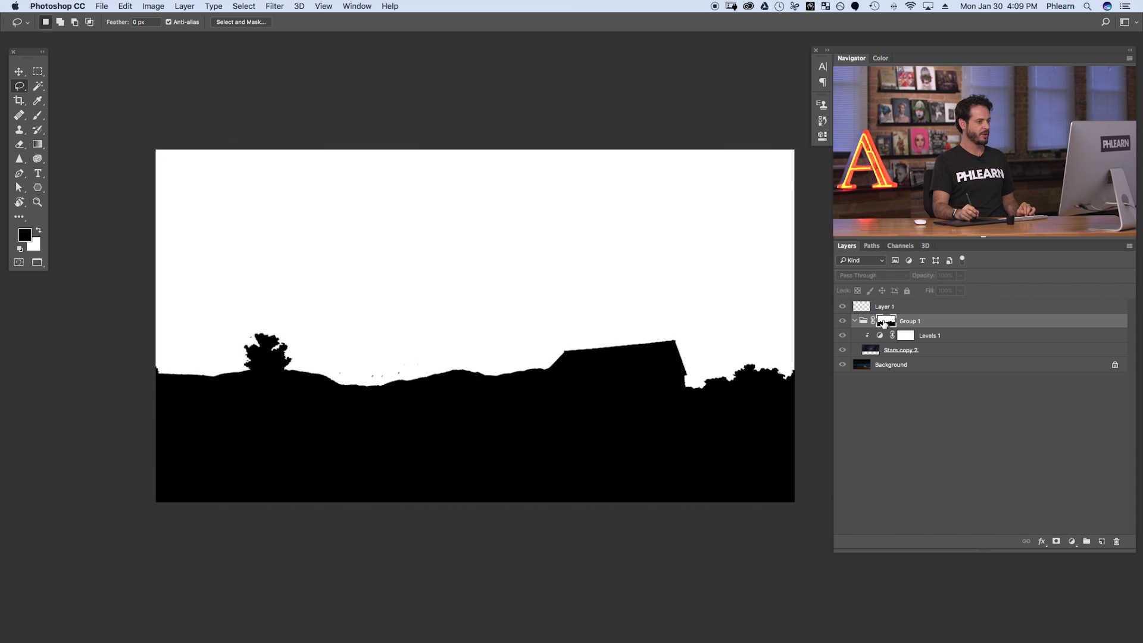
pyautogui.keyDown('alt'); pyautogui.click(886, 323); pyautogui.keyUp('alt')
pyautogui.keyDown('alt'); pyautogui.click(885, 323); pyautogui.keyUp('alt')
pyautogui.keyDown('alt'); pyautogui.click(886, 323); pyautogui.keyUp('alt')
pyautogui.keyDown('alt'); pyautogui.click(885, 324); pyautogui.keyUp('alt')
pyautogui.keyDown('alt'); pyautogui.click(887, 324); pyautogui.keyUp('alt')
# Compare the photo with and without the Milky Way, then select the Stars copy 2 layer.
pyautogui.click(842, 322)
pyautogui.click(842, 321)
pyautogui.click(842, 321)
pyautogui.click(843, 322)
pyautogui.click(843, 322)
pyautogui.click(842, 322)
pyautogui.click(843, 322)
pyautogui.click(843, 322)
pyautogui.click(842, 323)
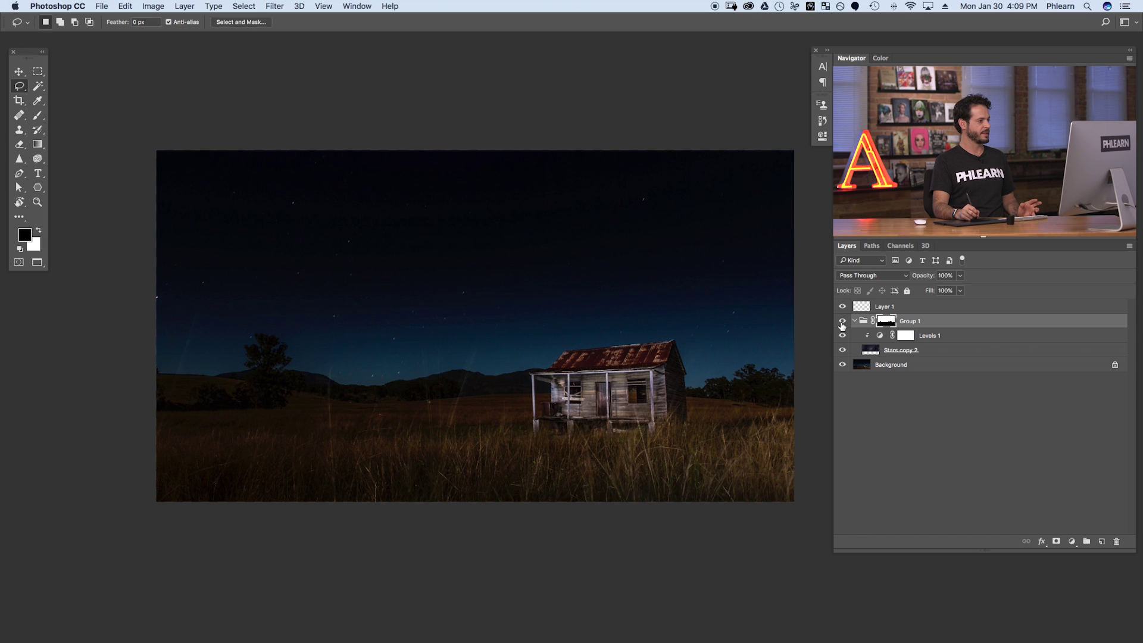
pyautogui.click(842, 322)
pyautogui.click(843, 322)
pyautogui.click(843, 322)
pyautogui.click(842, 322)
pyautogui.click(843, 322)
pyautogui.click(842, 322)
pyautogui.click(842, 322)
pyautogui.click(842, 322)
pyautogui.click(842, 322)
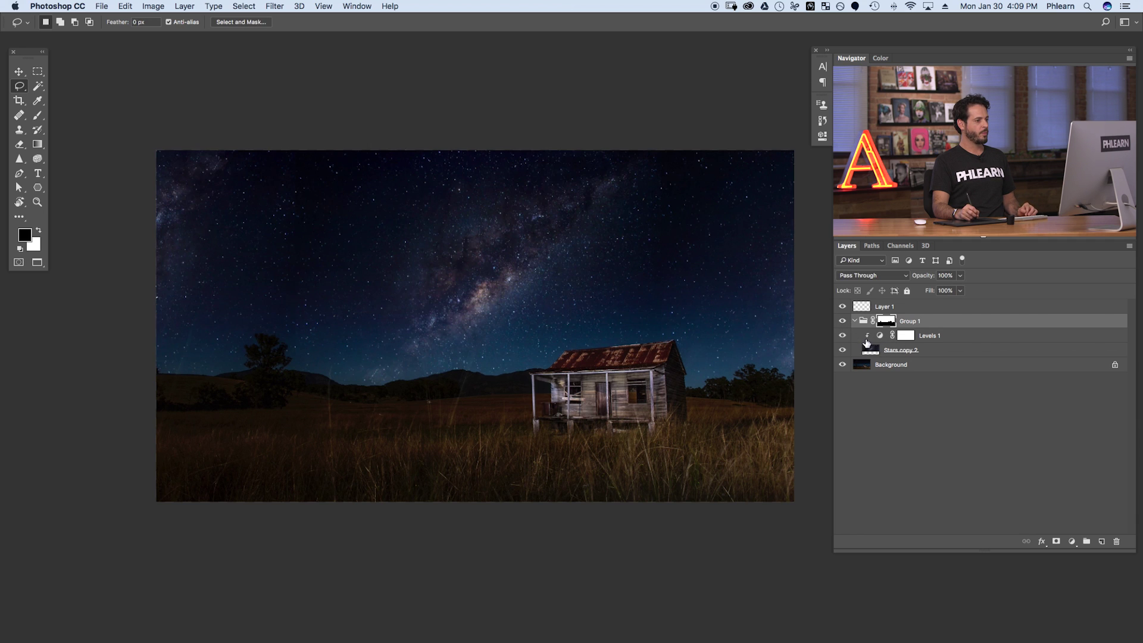
pyautogui.click(842, 322)
pyautogui.click(842, 322)
pyautogui.click(842, 322)
pyautogui.click(842, 322)
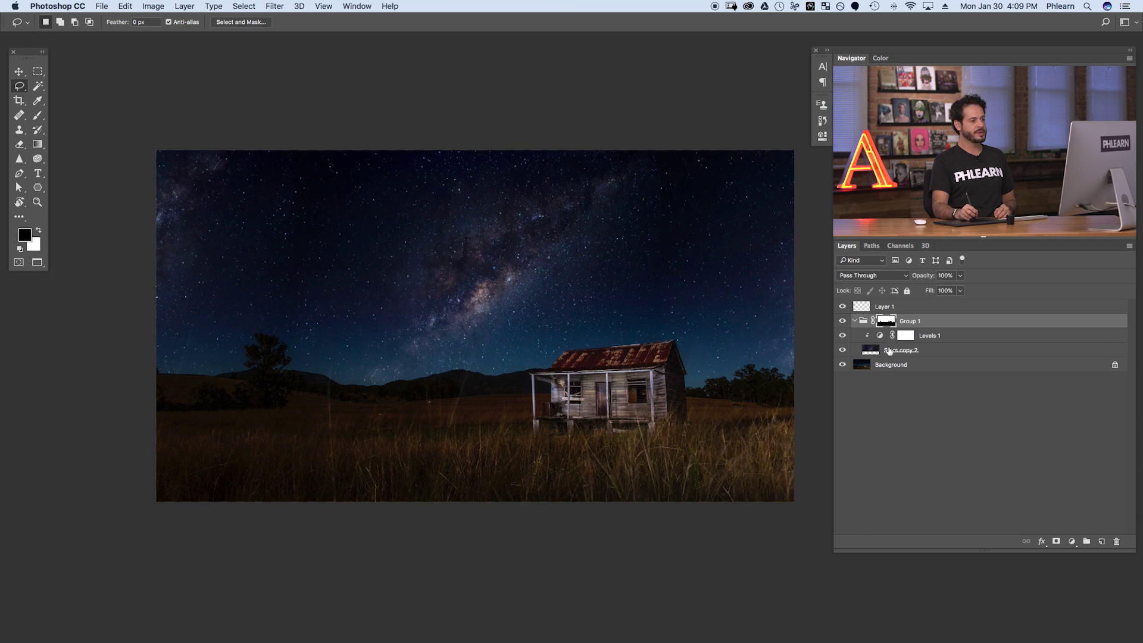
pyautogui.click(934, 354)
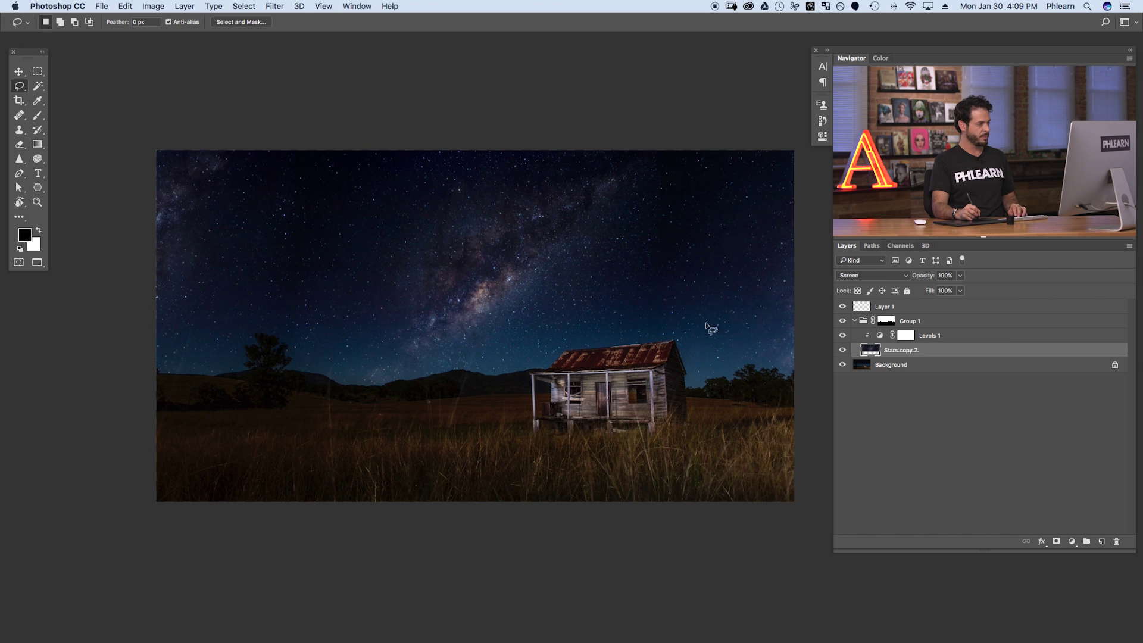
# Scale the Stars copy 2 layer up about 110% and rotate it to tilt the Milky Way.
pyautogui.press('v')
pyautogui.moveTo(646, 381); pyautogui.dragTo(646, 365)
pyautogui.hotkey('ctrl', 't')
pyautogui.keyDown('alt'); pyautogui.click(717, 419); pyautogui.keyUp('alt')
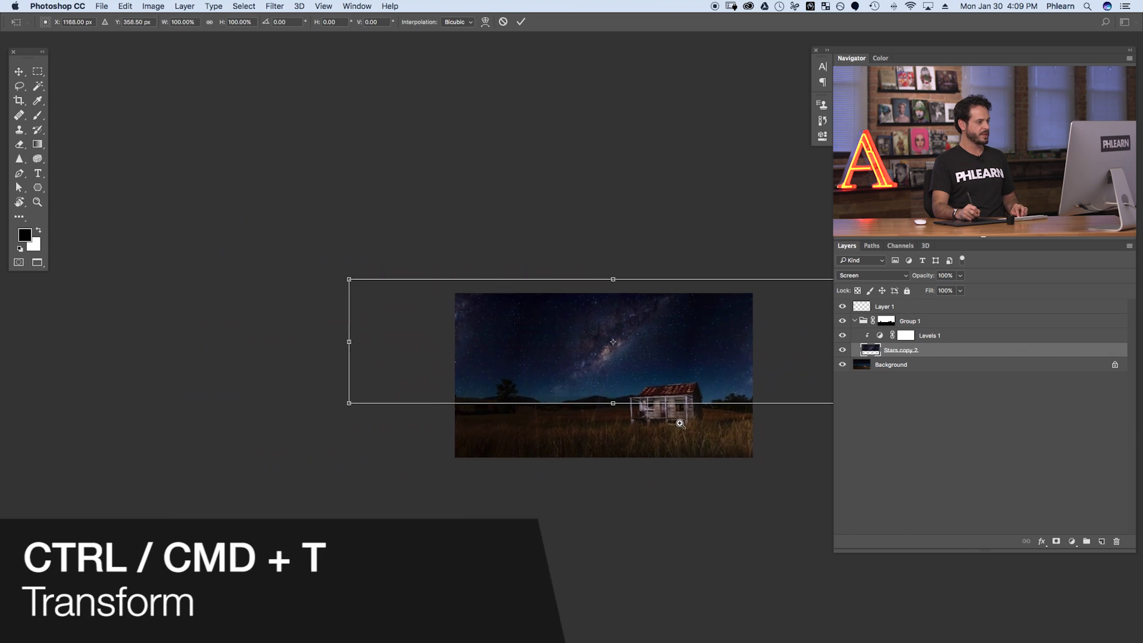
pyautogui.moveTo(760, 400); pyautogui.dragTo(792, 404)
pyautogui.moveTo(692, 383); pyautogui.dragTo(691, 380)
pyautogui.moveTo(717, 443); pyautogui.dragTo(636, 400)
pyautogui.press('Return')
# Nudge the star layer about 42 px in the sky near the shack.
pyautogui.click(481, 399)
pyautogui.moveTo(551, 428); pyautogui.dragTo(561, 430)
pyautogui.hscroll(-3, 831, 346)
pyautogui.scroll(2, 831, 345)
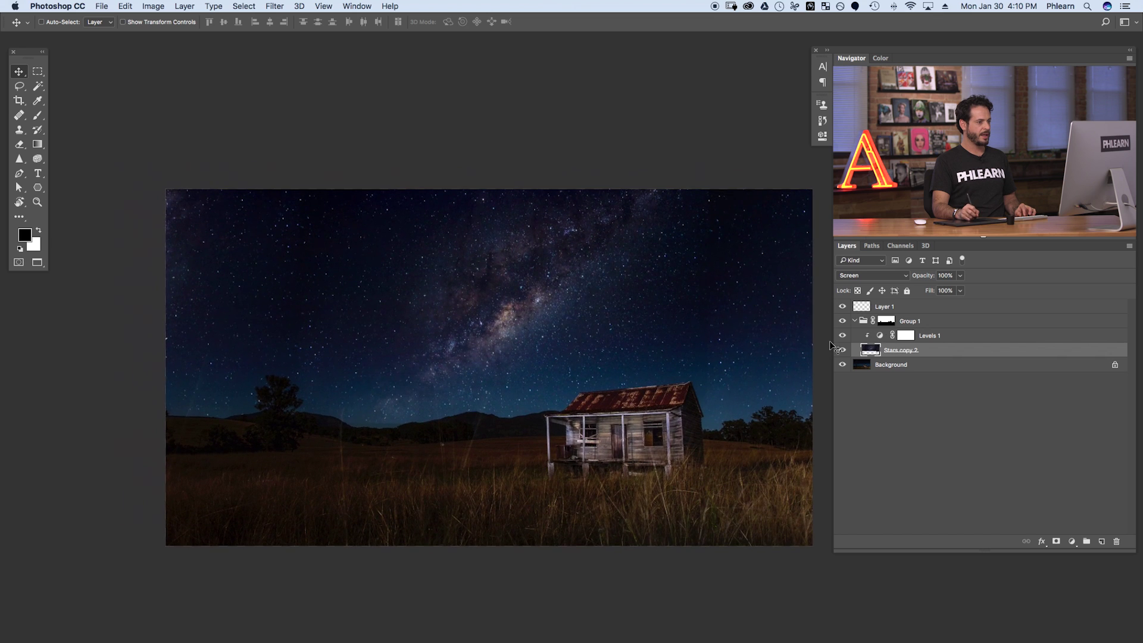
# Compare the scene with Group 1 hidden and shown, inspecting the horizon up close.
pyautogui.click(886, 323)
pyautogui.click(842, 320)
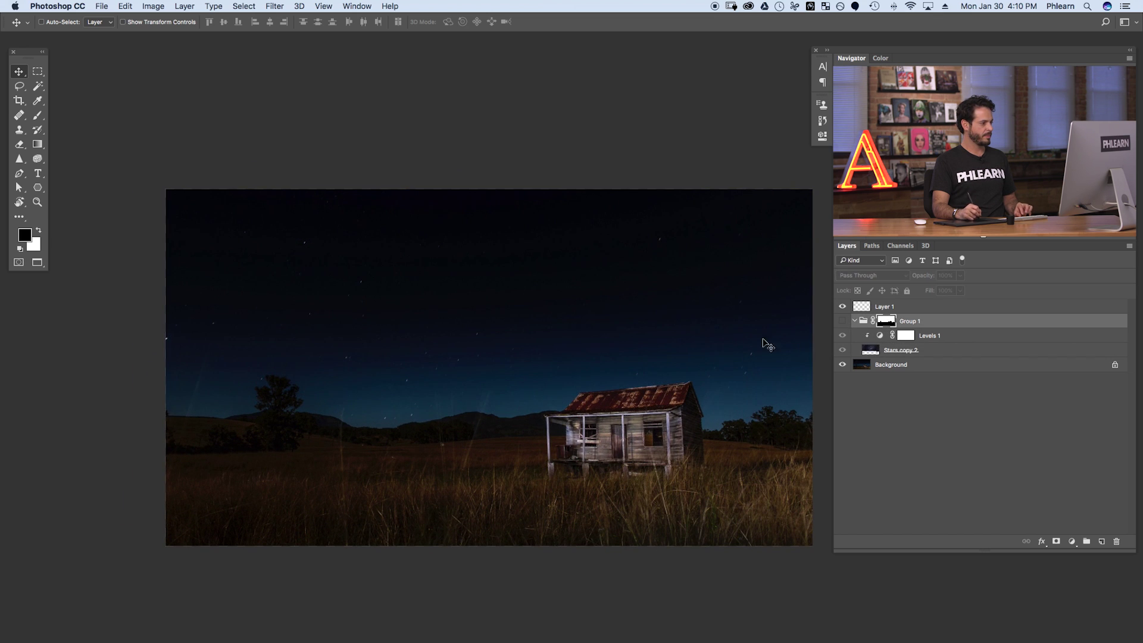
pyautogui.click(843, 321)
pyautogui.click(382, 416)
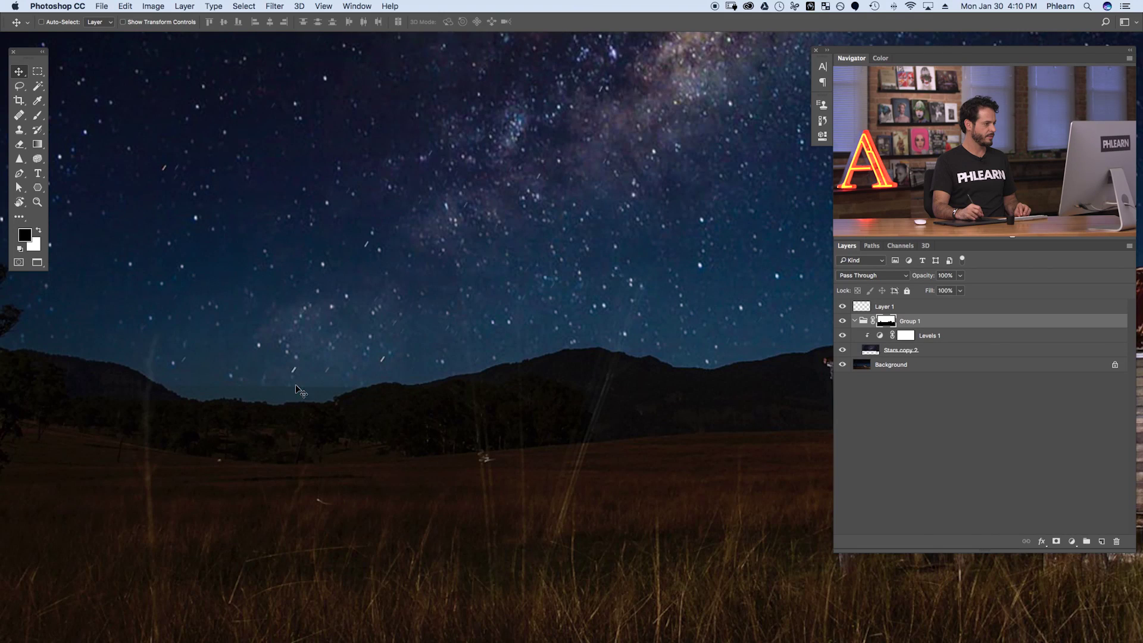
pyautogui.press('super+minus')
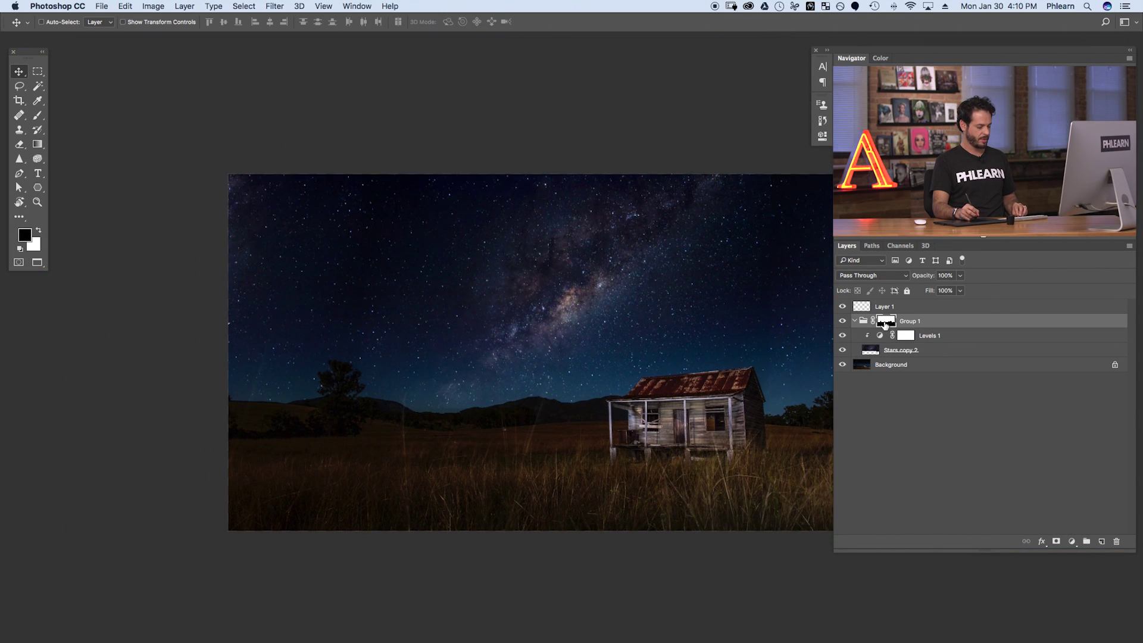
# Set up the Brush at about 458 px with 40% flow.
pyautogui.press('b')
pyautogui.moveTo(409, 388)
pyautogui.mouseDown()
pyautogui.moveTo(474, 388)
pyautogui.moveTo(464, 381)
pyautogui.mouseUp()
pyautogui.hotkey('shift', '4')
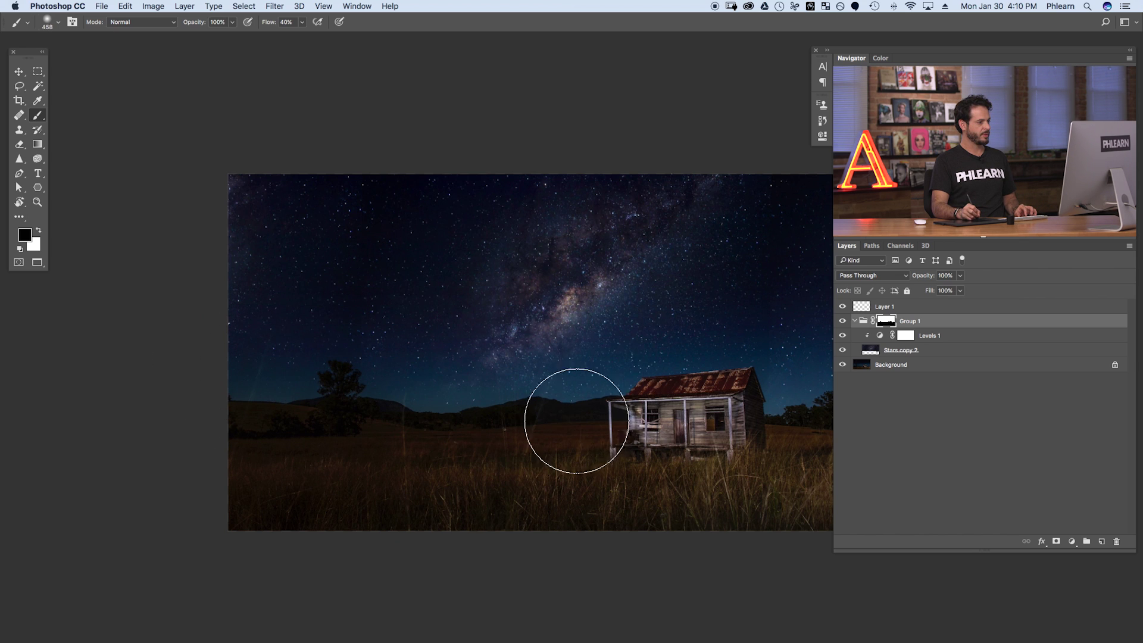
# Move the Stars copy 2 layer about 91 px.
pyautogui.moveTo(661, 440); pyautogui.dragTo(579, 435)
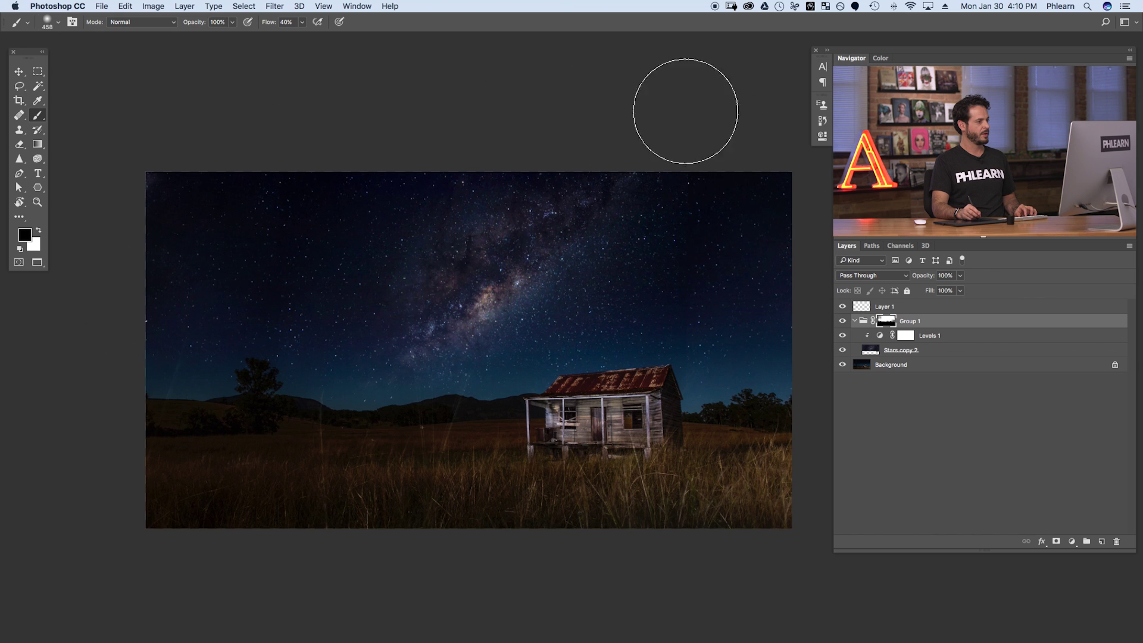
pyautogui.hscroll(-2, 661, 494)
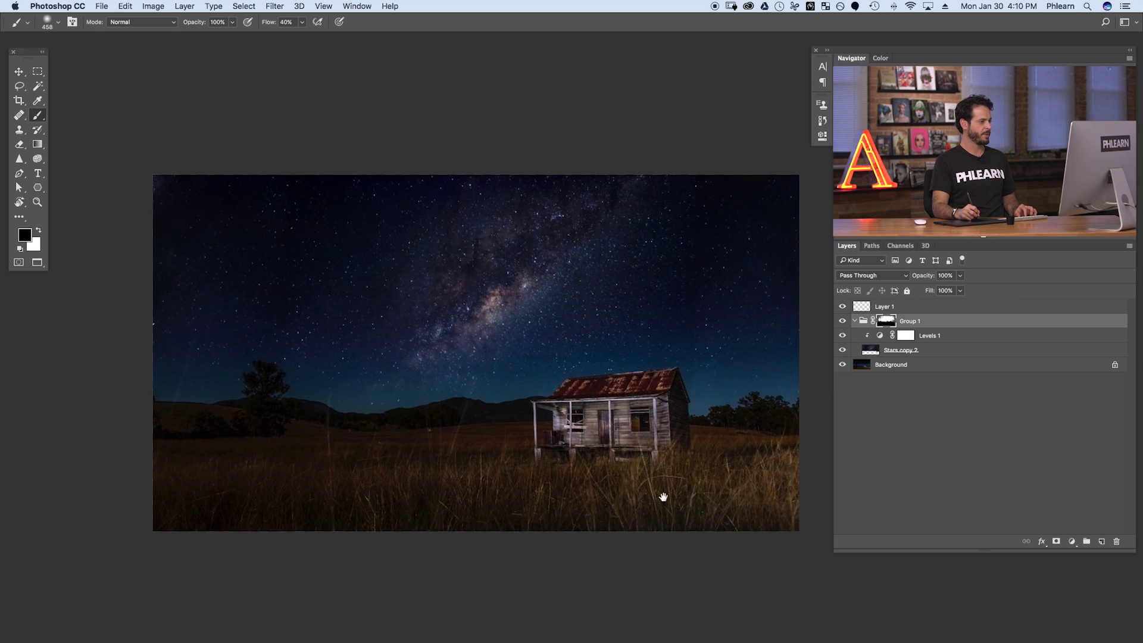
pyautogui.click(930, 352)
pyautogui.press('v')
pyautogui.moveTo(684, 434); pyautogui.dragTo(652, 440)
# Target Group 1's mask with a roughly 367 px brush and black as the painting colour.
pyautogui.click(884, 322)
pyautogui.press('b')
pyautogui.moveTo(374, 382); pyautogui.dragTo(390, 374)
pyautogui.press('x')
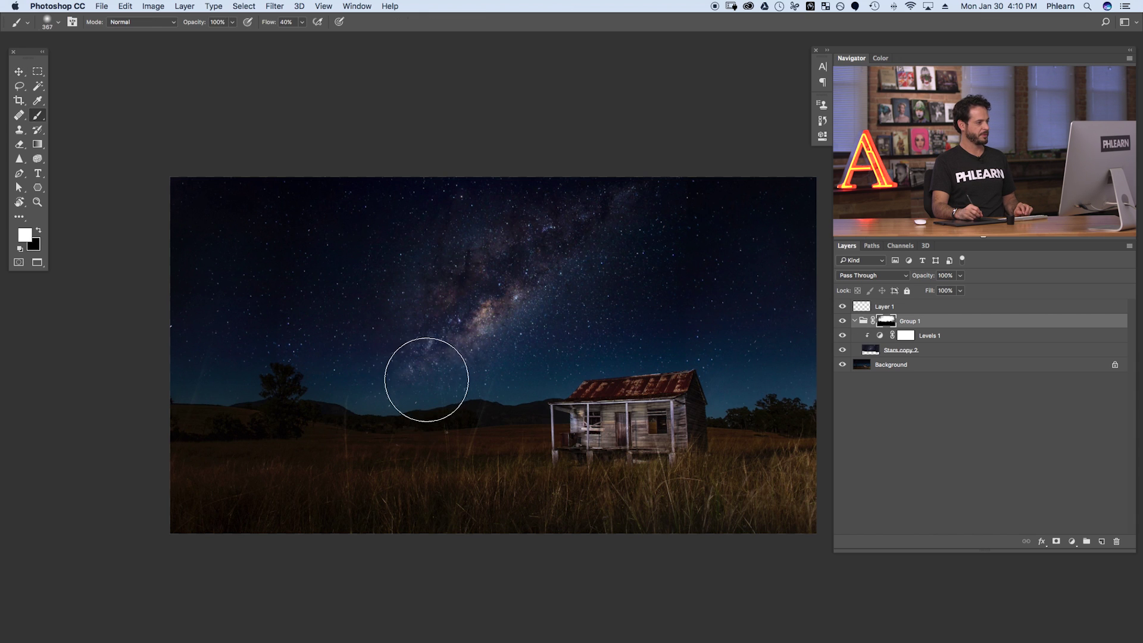
pyautogui.press('x')
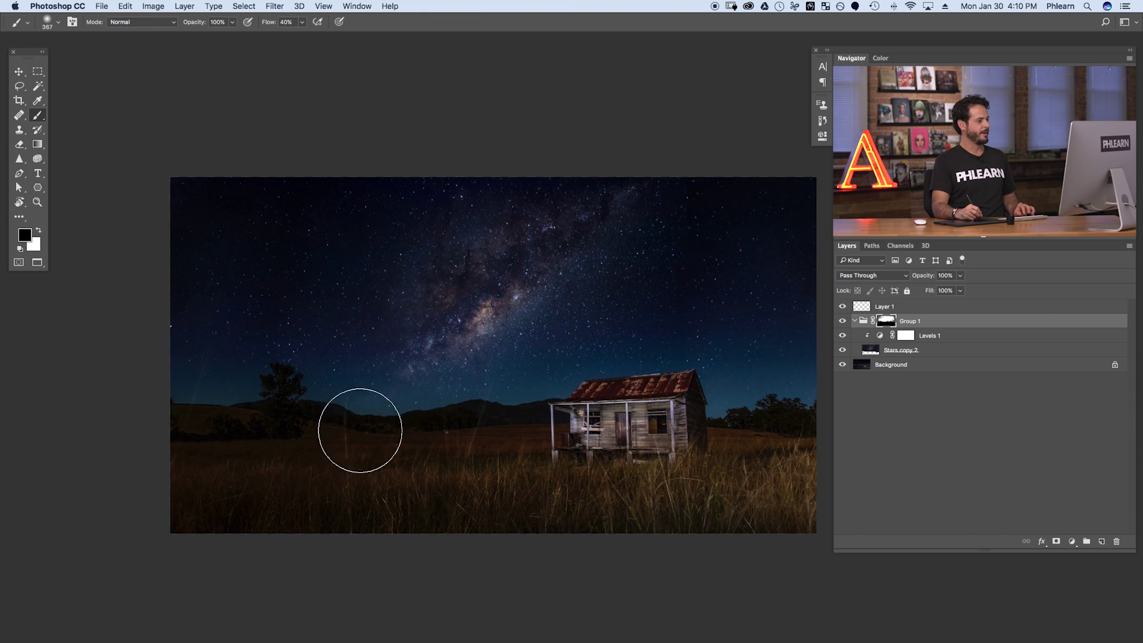
pyautogui.scroll(-3, 645, 525)
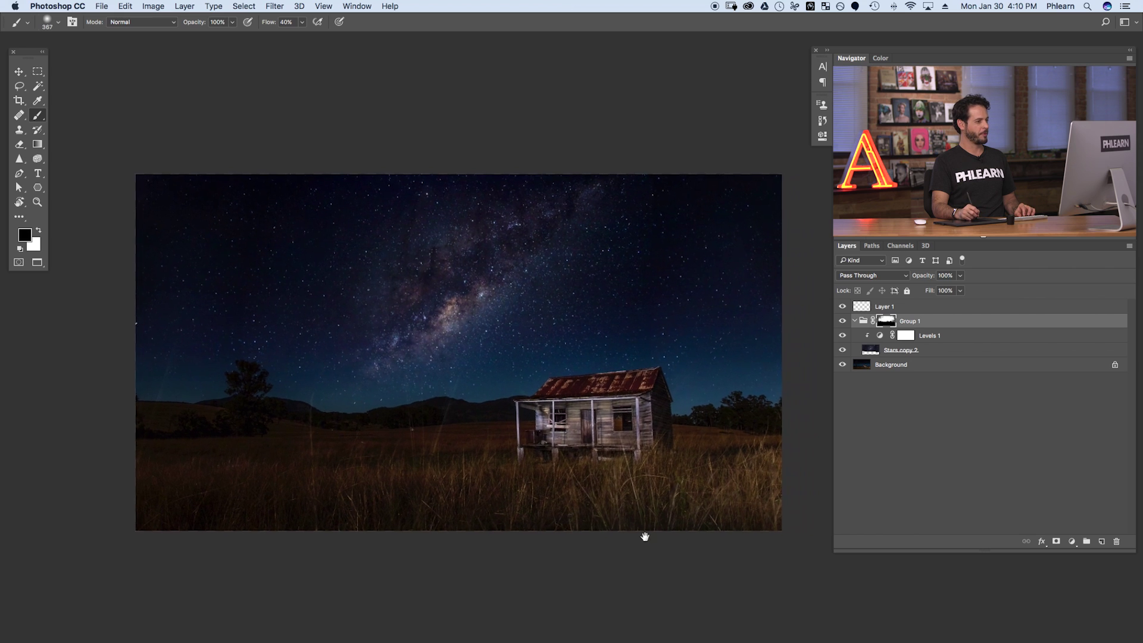
pyautogui.click(901, 309)
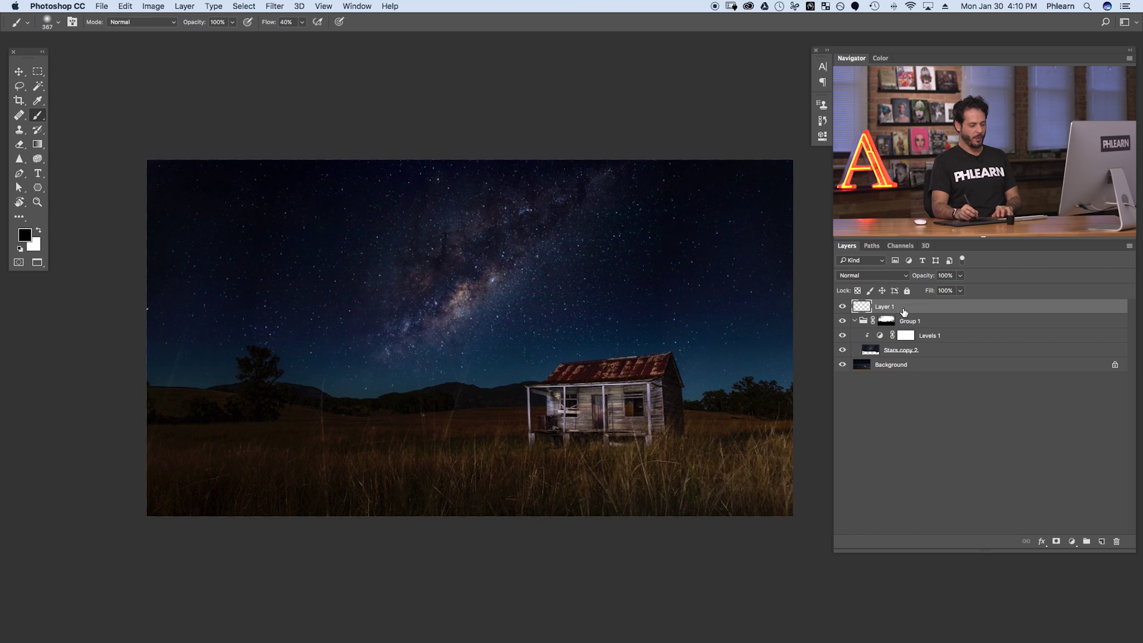
# Delete the empty Layer 1, toggle Group 1 to compare with and without stars, then collapse it.
pyautogui.press('Delete')
pyautogui.click(841, 307)
pyautogui.click(841, 307)
pyautogui.click(841, 307)
pyautogui.click(841, 307)
pyautogui.click(842, 307)
pyautogui.click(841, 307)
pyautogui.click(842, 307)
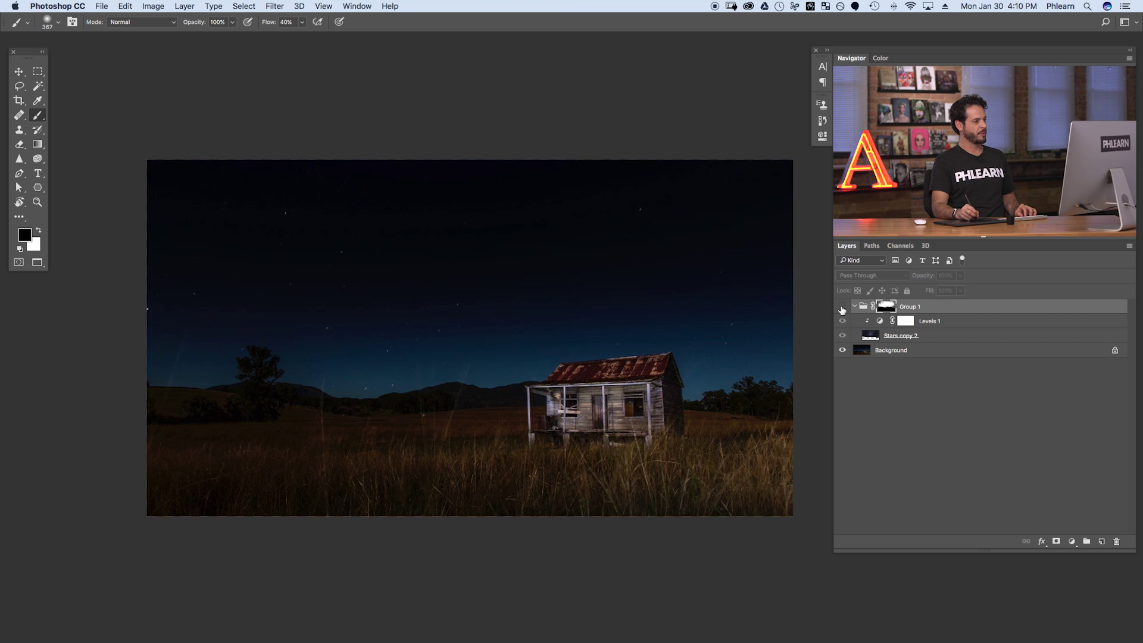
pyautogui.click(842, 307)
pyautogui.click(855, 307)
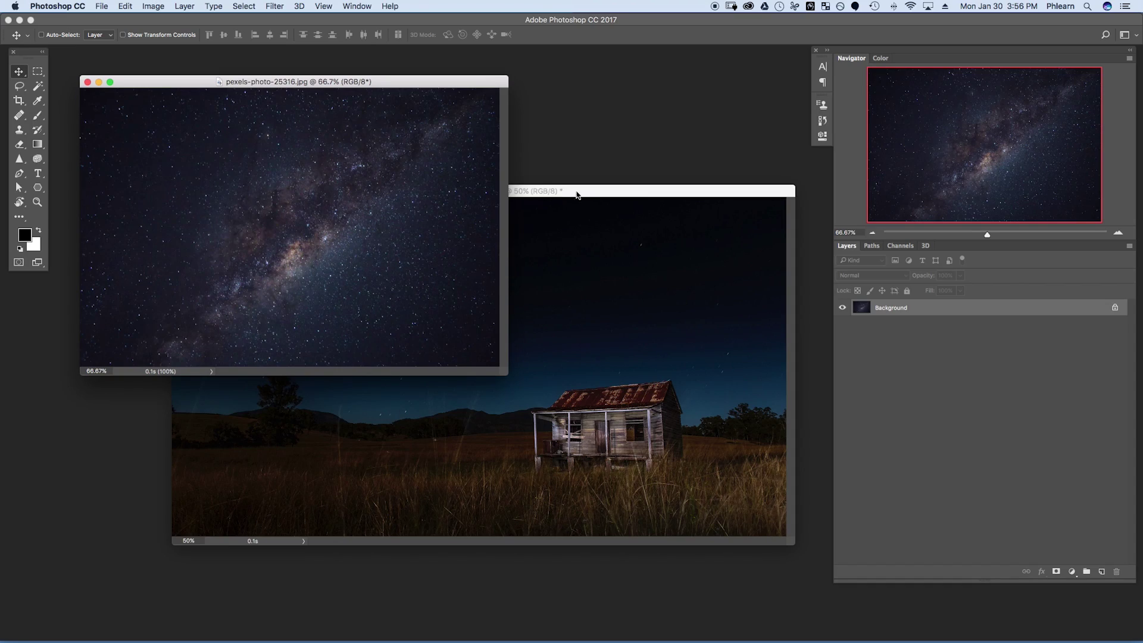
# Copy the star photo into the shack image, accept the profile mismatch, and place it up-left.
pyautogui.moveTo(572, 192); pyautogui.dragTo(575, 194)
pyautogui.click(462, 81)
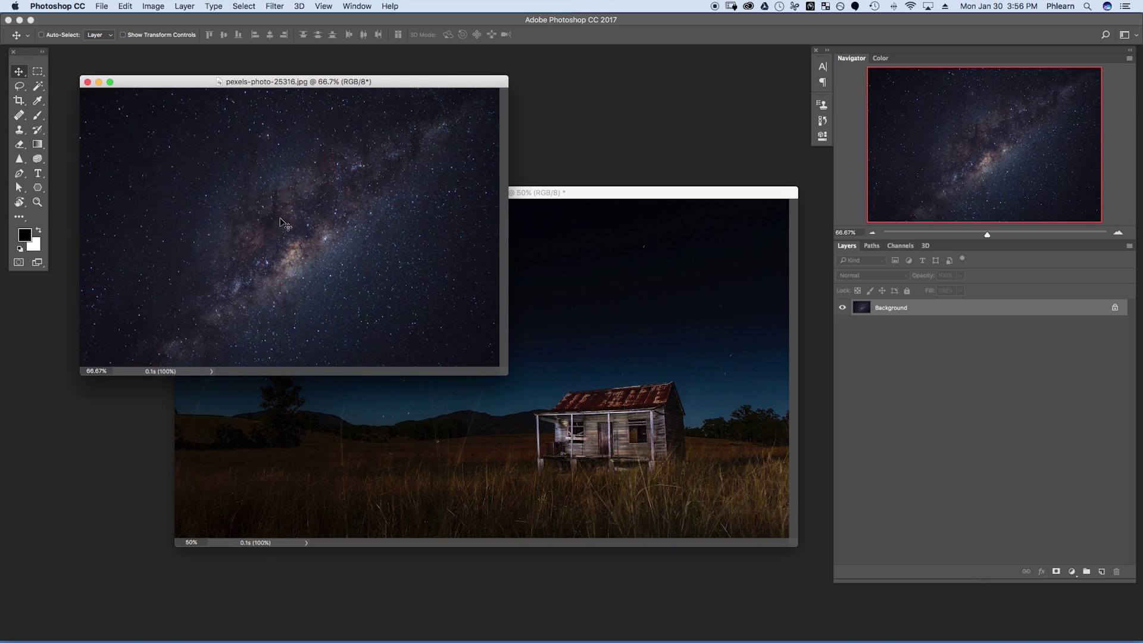
pyautogui.moveTo(560, 391); pyautogui.dragTo(563, 393)
pyautogui.click(625, 326)
pyautogui.moveTo(638, 410); pyautogui.dragTo(570, 374)
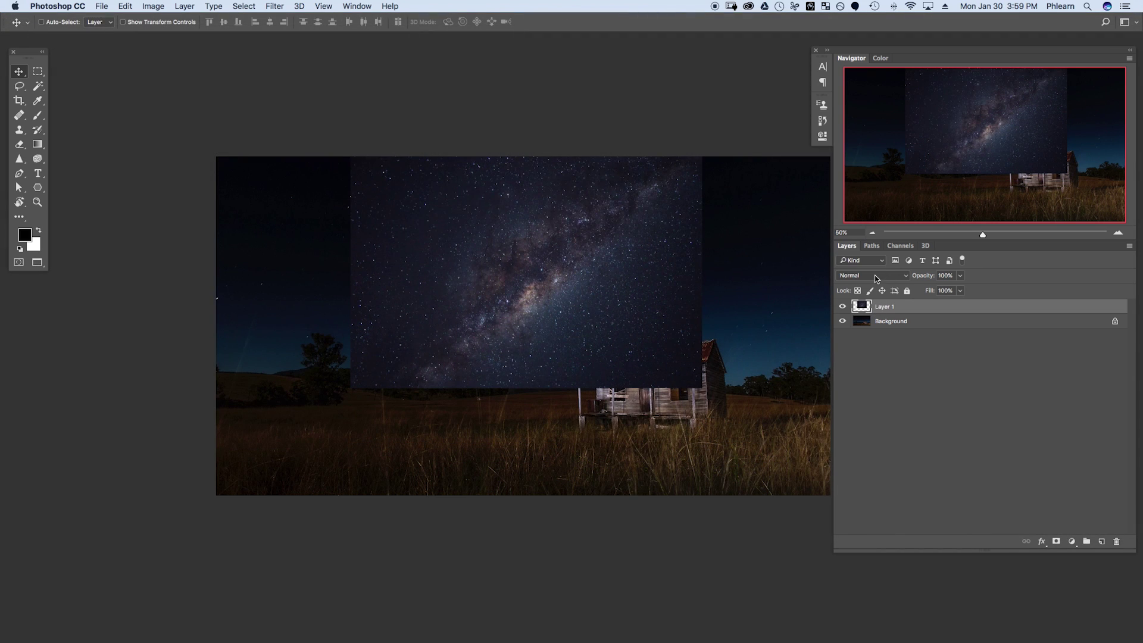
# Set the star layer to Screen blend mode and slide Stars copy 2 sideways.
pyautogui.click(872, 276)
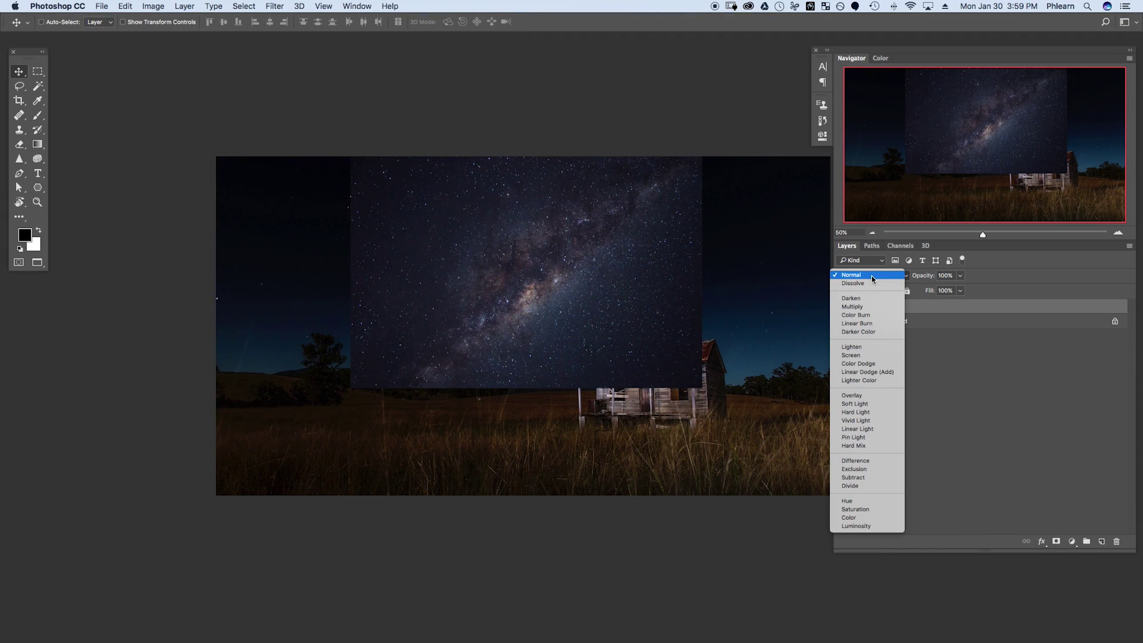
pyautogui.click(867, 356)
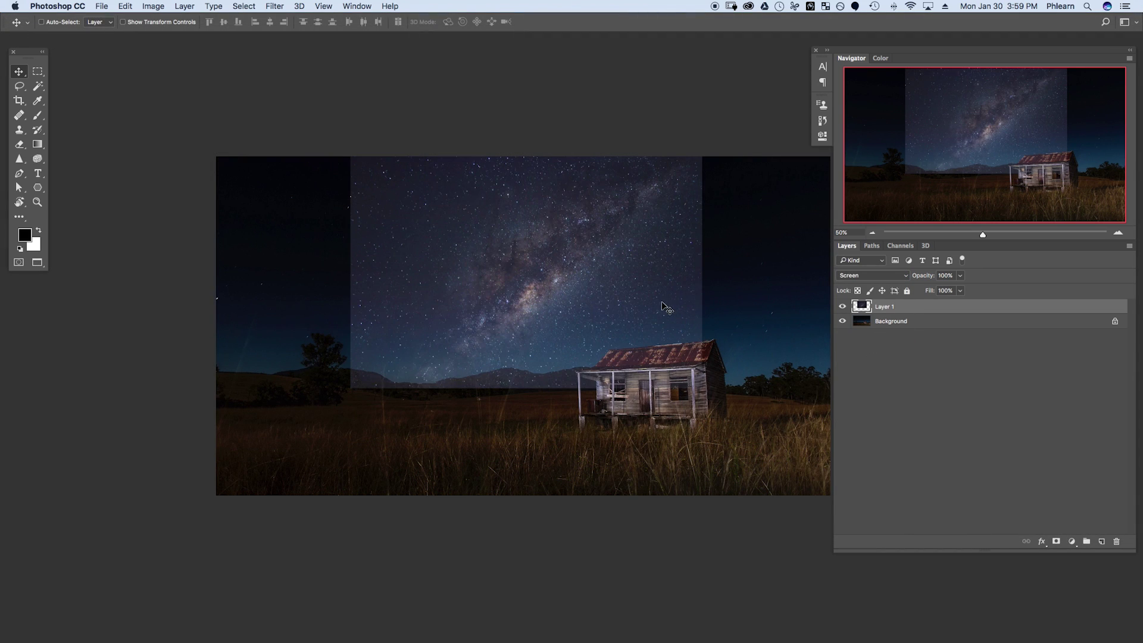
pyautogui.moveTo(602, 340); pyautogui.dragTo(691, 340)
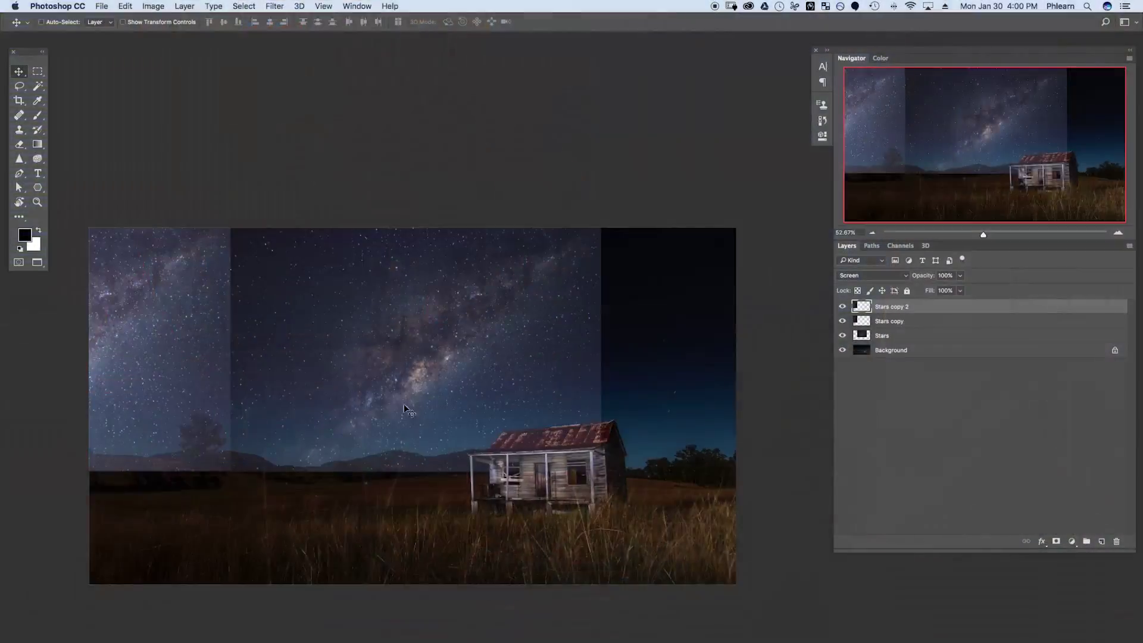
pyautogui.moveTo(595, 387); pyautogui.dragTo(659, 394)
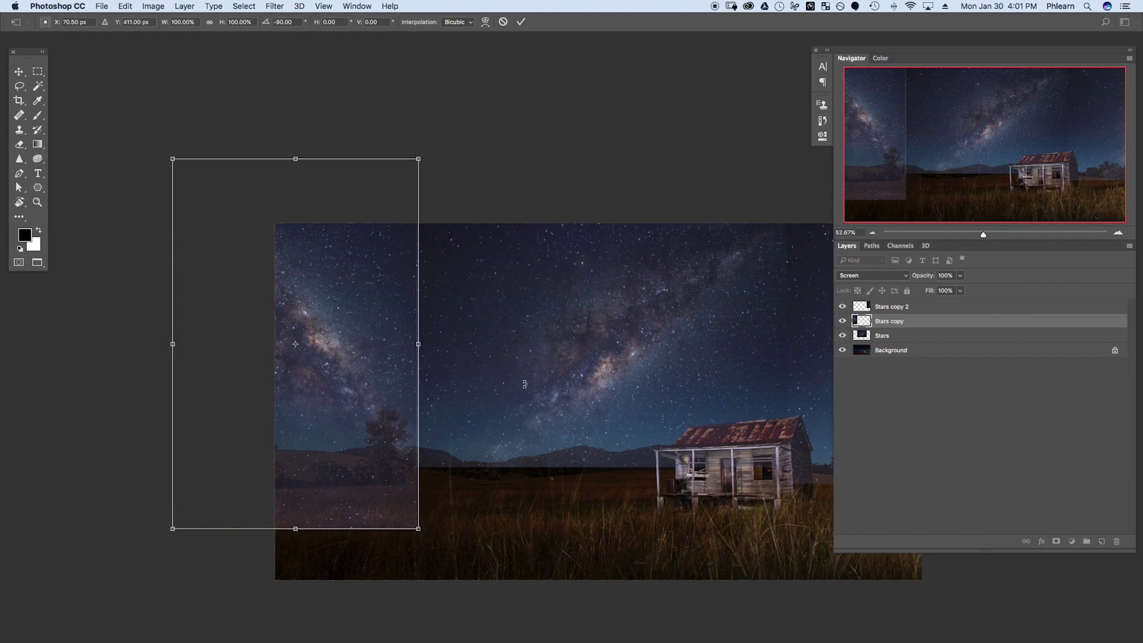
# Flip Stars copy 180°, scale Stars copy 2 to about 113%, and darken midtones to 0.87 with Levels.
pyautogui.moveTo(239, 539); pyautogui.dragTo(308, 183)
pyautogui.moveTo(389, 371); pyautogui.dragTo(326, 371)
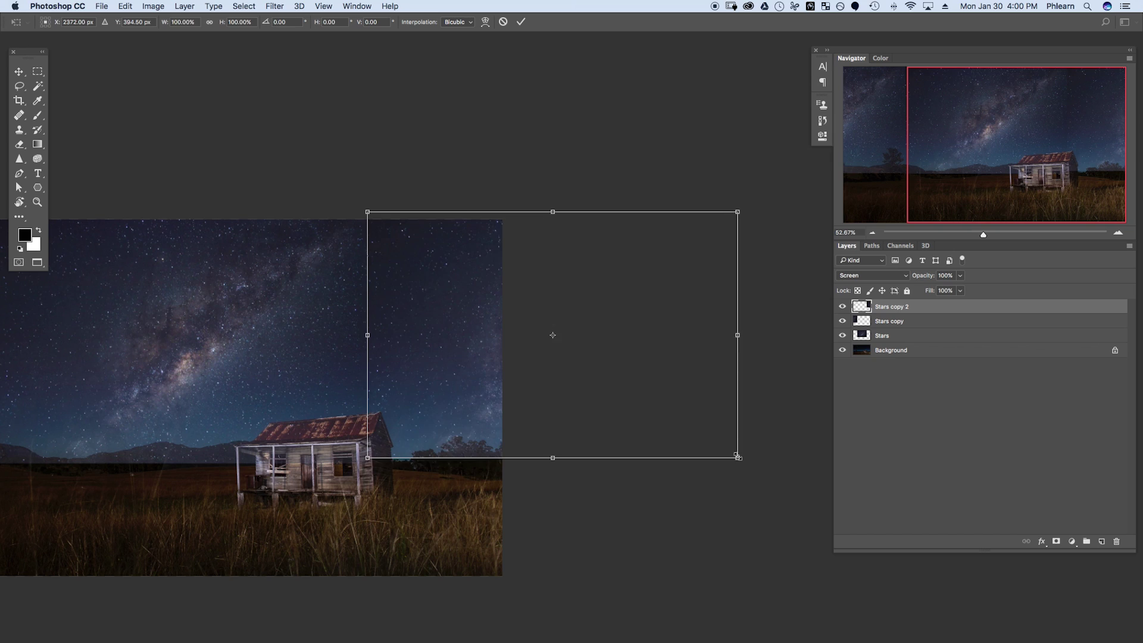
pyautogui.moveTo(740, 459); pyautogui.dragTo(778, 477)
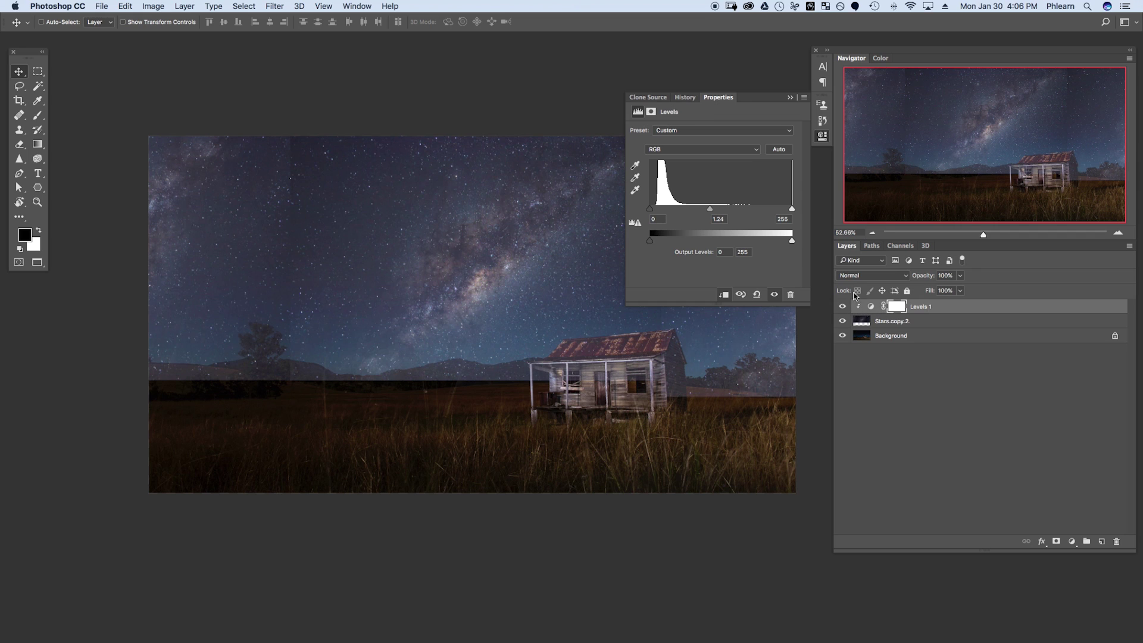
pyautogui.moveTo(717, 211)
pyautogui.mouseDown()
pyautogui.moveTo(751, 210)
pyautogui.moveTo(739, 214)
pyautogui.mouseUp()
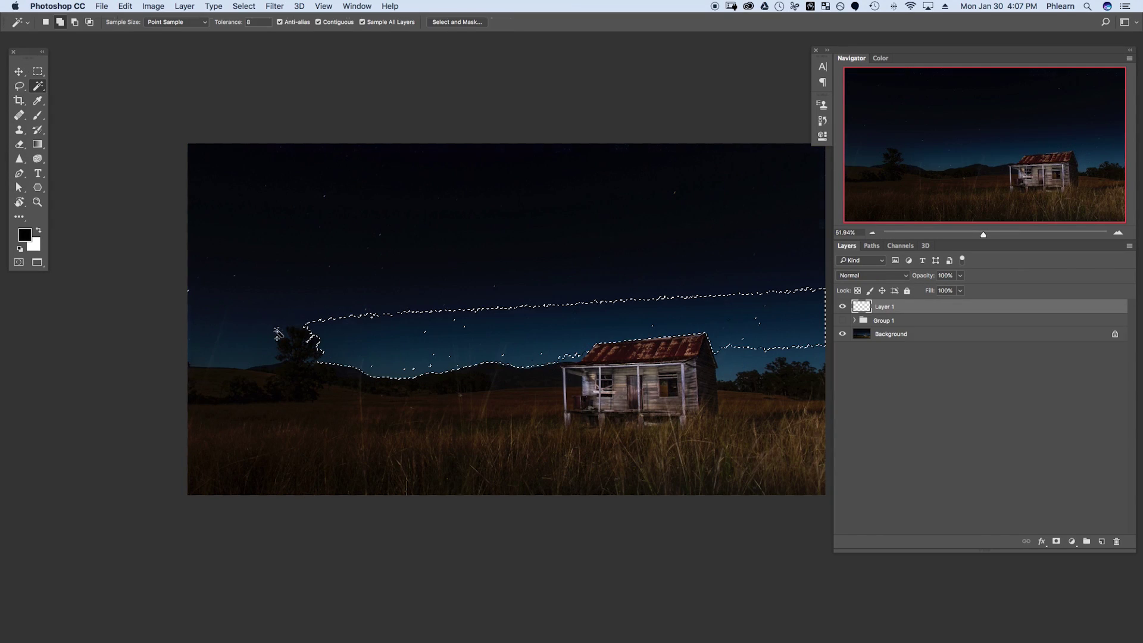
# Magic Wand the sky down to the treeline and add it as Group 1's layer mask.
pyautogui.keyDown('shift'); pyautogui.click(268, 333); pyautogui.keyUp('shift')
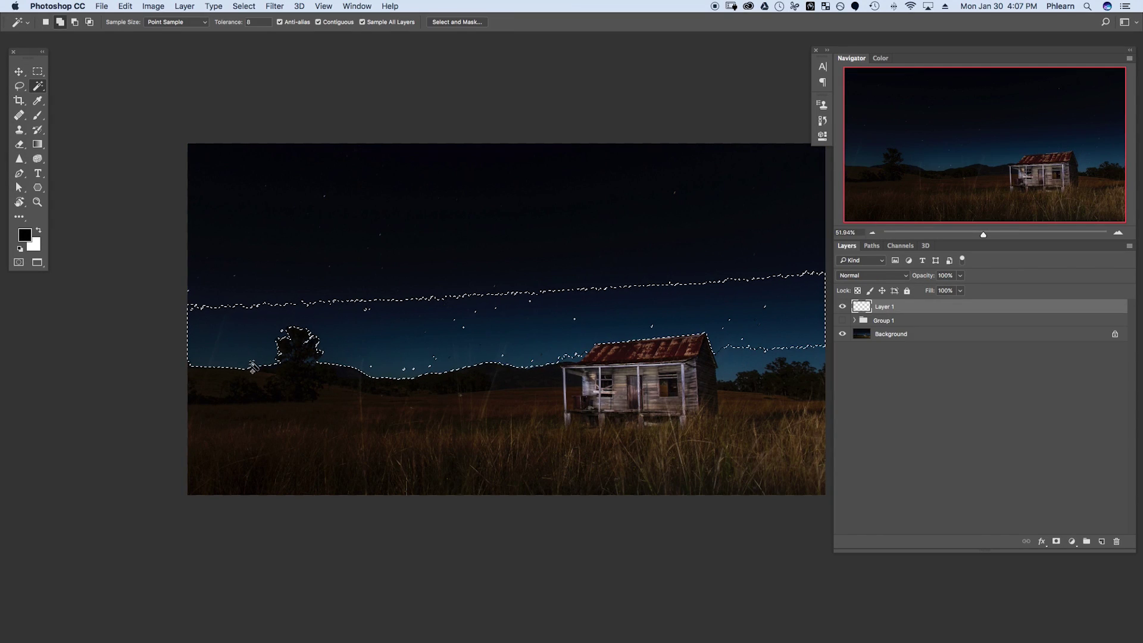
pyautogui.keyDown('shift'); pyautogui.click(734, 365); pyautogui.keyUp('shift')
pyautogui.keyDown('shift'); pyautogui.click(734, 365); pyautogui.keyUp('shift')
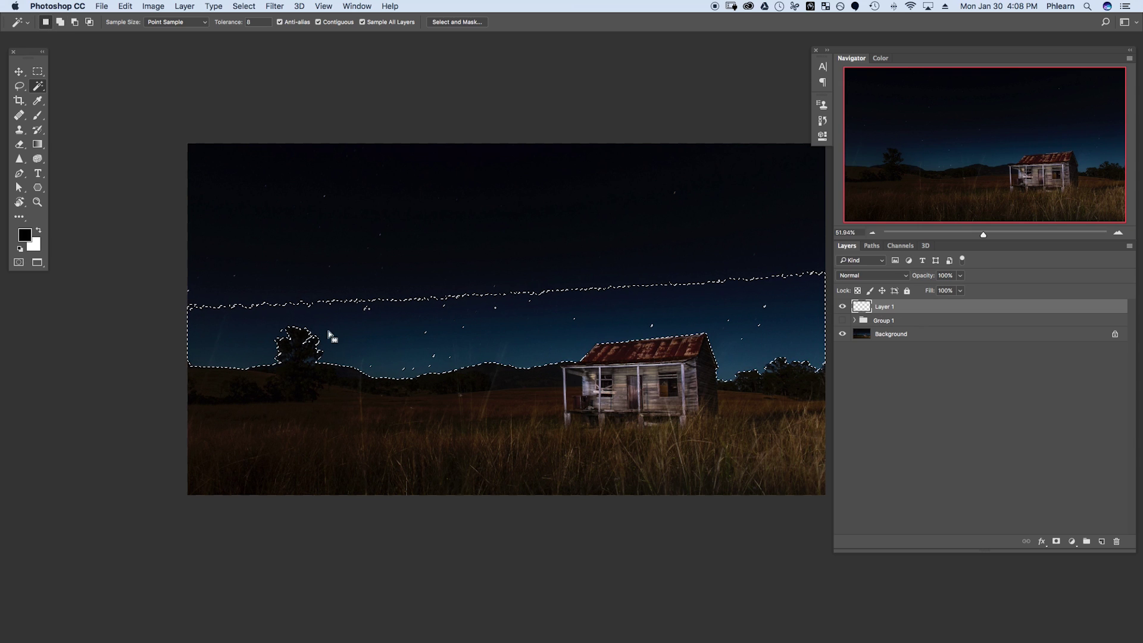
pyautogui.click(911, 321)
pyautogui.click(1056, 542)
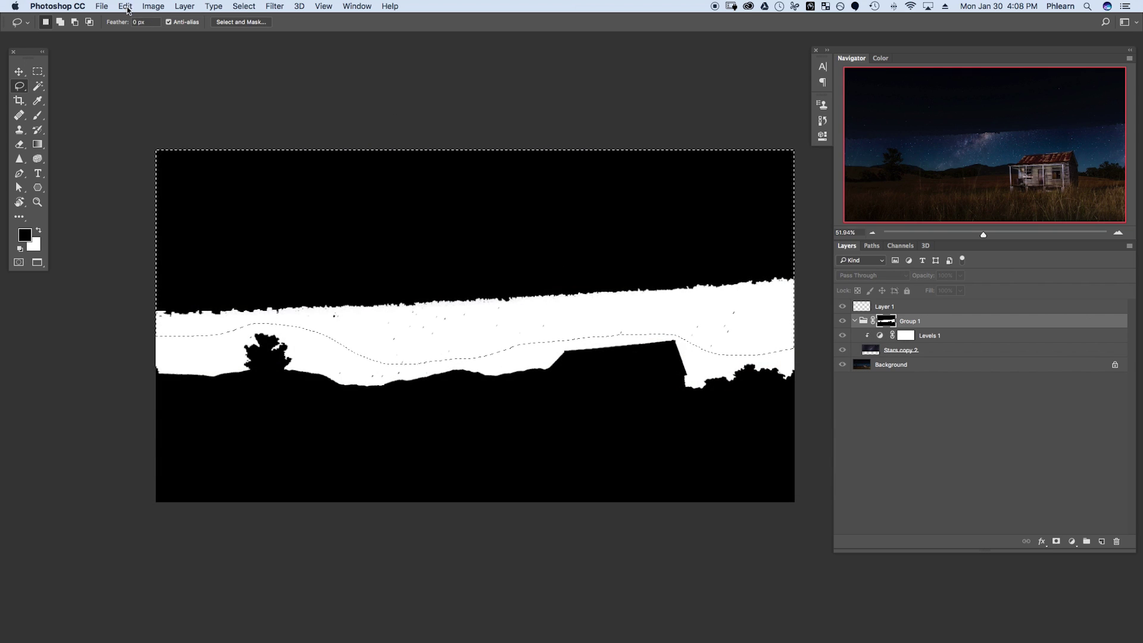
# Fill the remaining selected gaps in the mask with White, then deselect.
pyautogui.click(125, 6)
pyautogui.click(134, 184)
pyautogui.click(302, 163)
pyautogui.click(294, 179)
pyautogui.click(377, 165)
pyautogui.press('super+d')
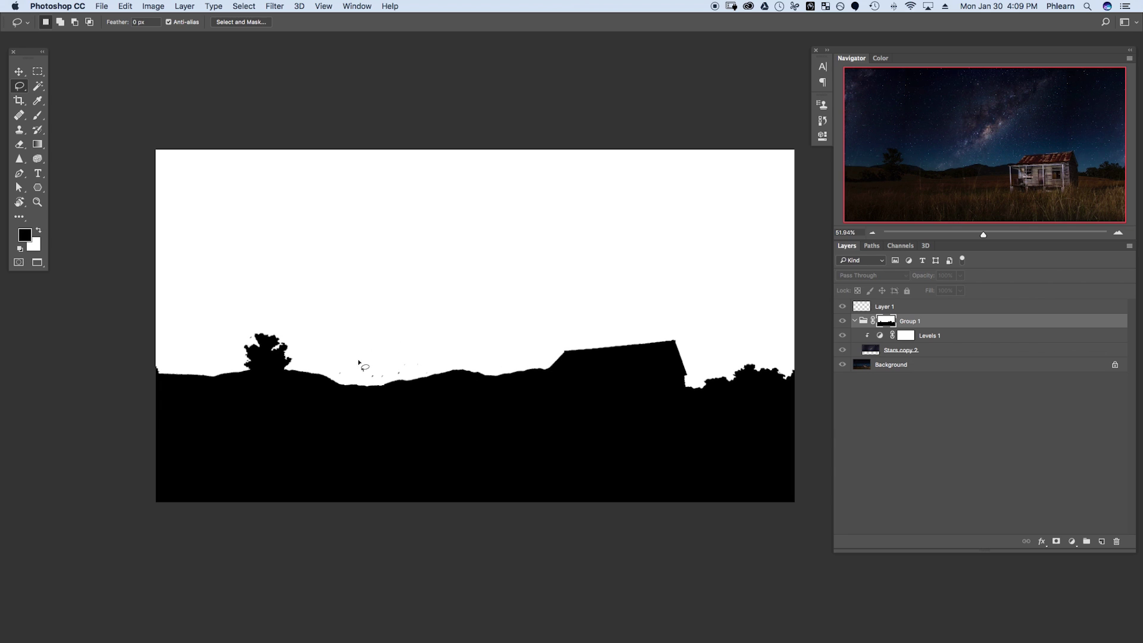
# Exit the mask view and toggle the Milky Way group to compare before and after.
pyautogui.keyDown('alt'); pyautogui.click(887, 324); pyautogui.keyUp('alt')
pyautogui.click(841, 322)
pyautogui.click(842, 322)
pyautogui.click(842, 322)
pyautogui.click(842, 322)
pyautogui.click(842, 322)
pyautogui.click(841, 322)
pyautogui.click(841, 322)
pyautogui.click(841, 322)
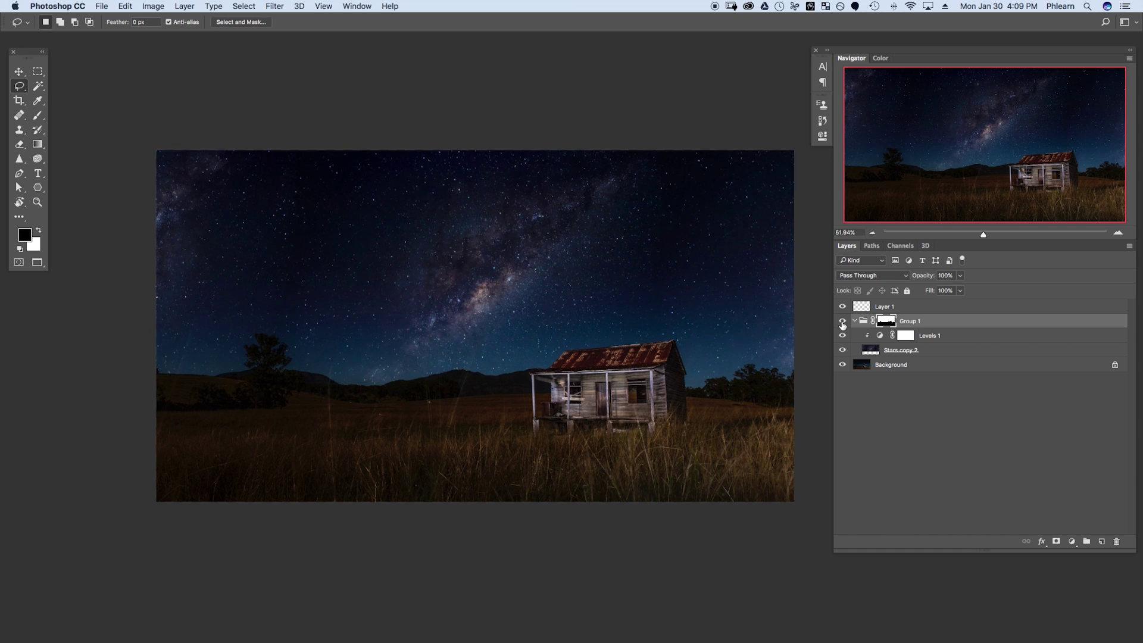